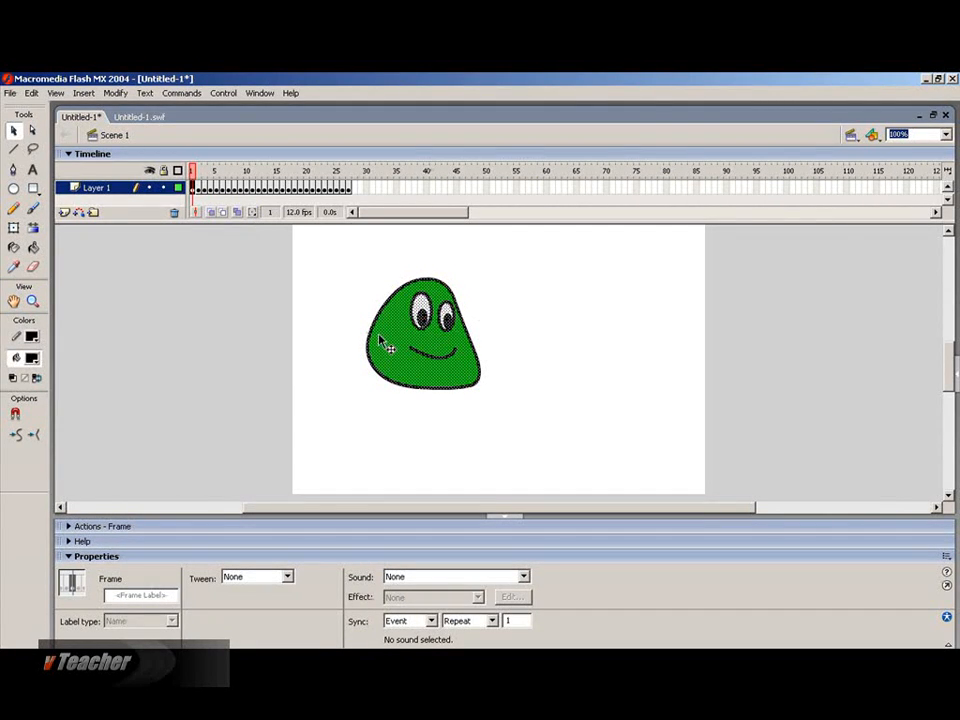
Step: Scrub through the existing animation to its last frame and insert a keyframe at frame 28 of Layer 1
left_click(200, 176)
left_click_drag(200, 176, 351, 180)
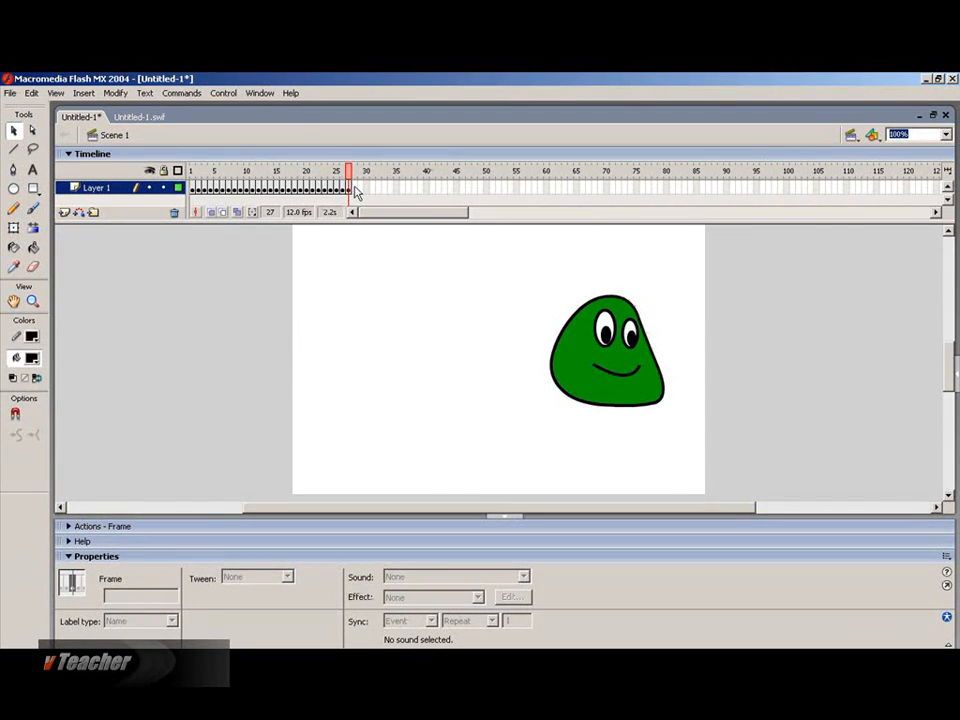
right_click(355, 188)
left_click(400, 248)
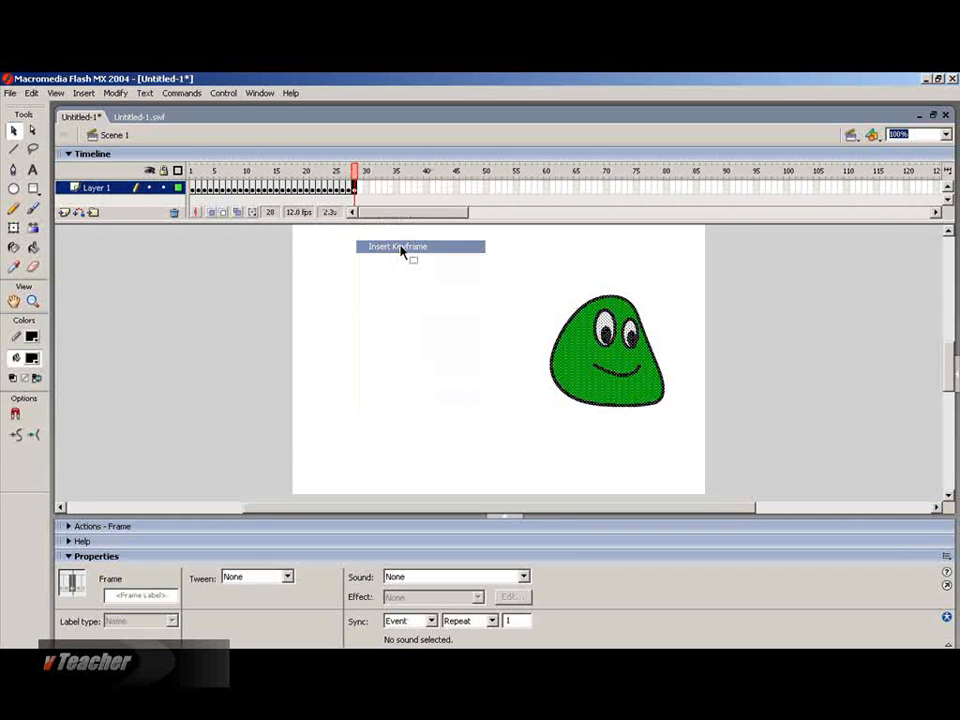
left_click(397, 378)
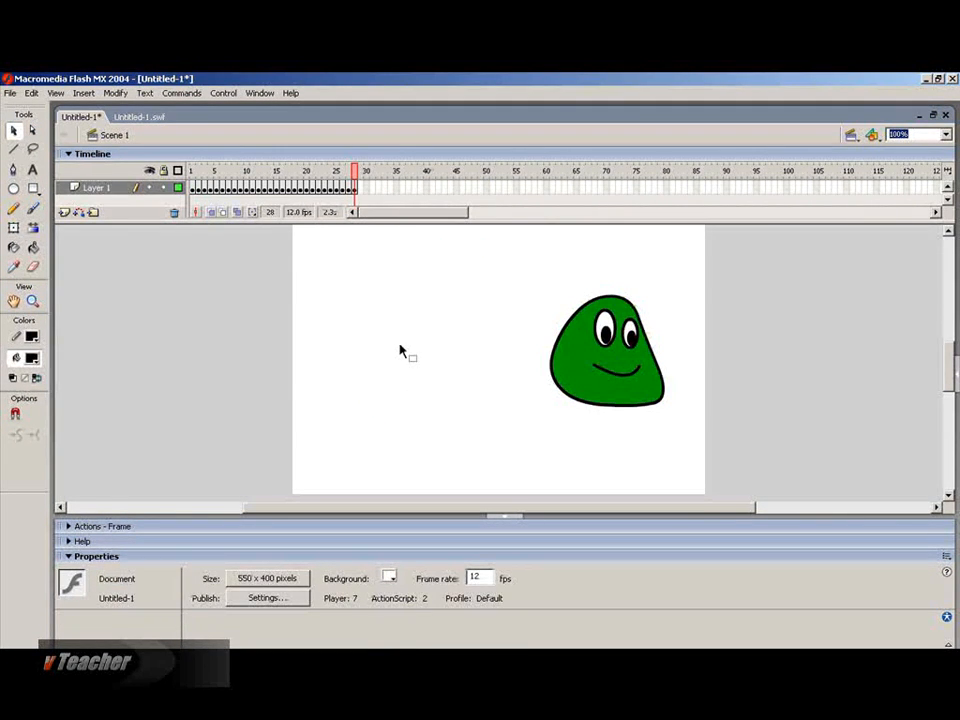
Step: Draw a yellow (#FFFF00) circle with a black 4-point solid outline just left of the green character on frame 28
left_click(14, 190)
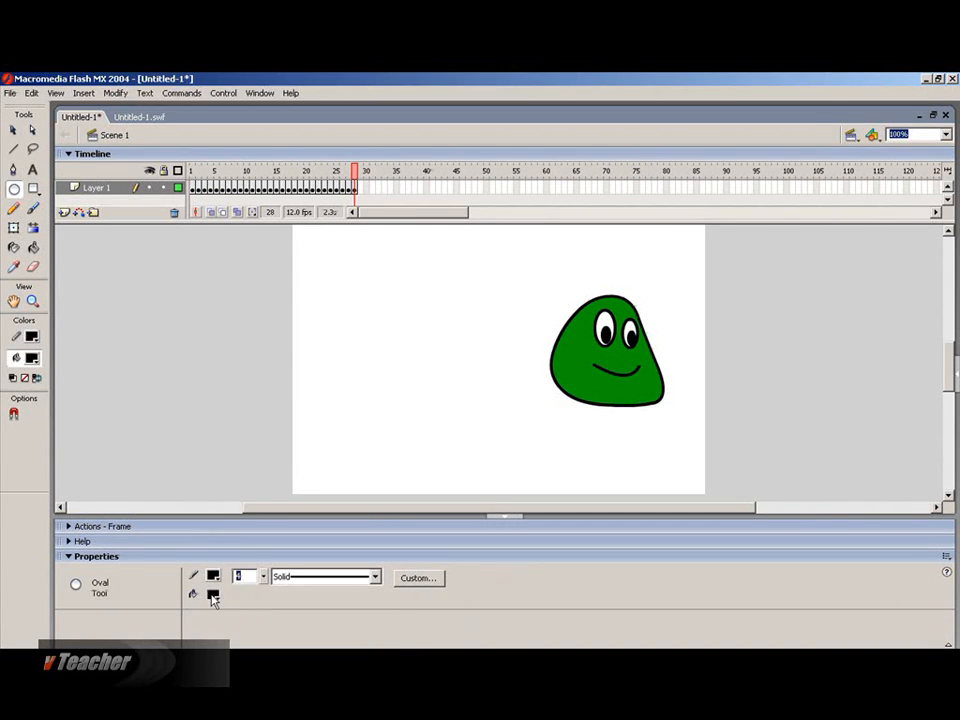
left_click(213, 597)
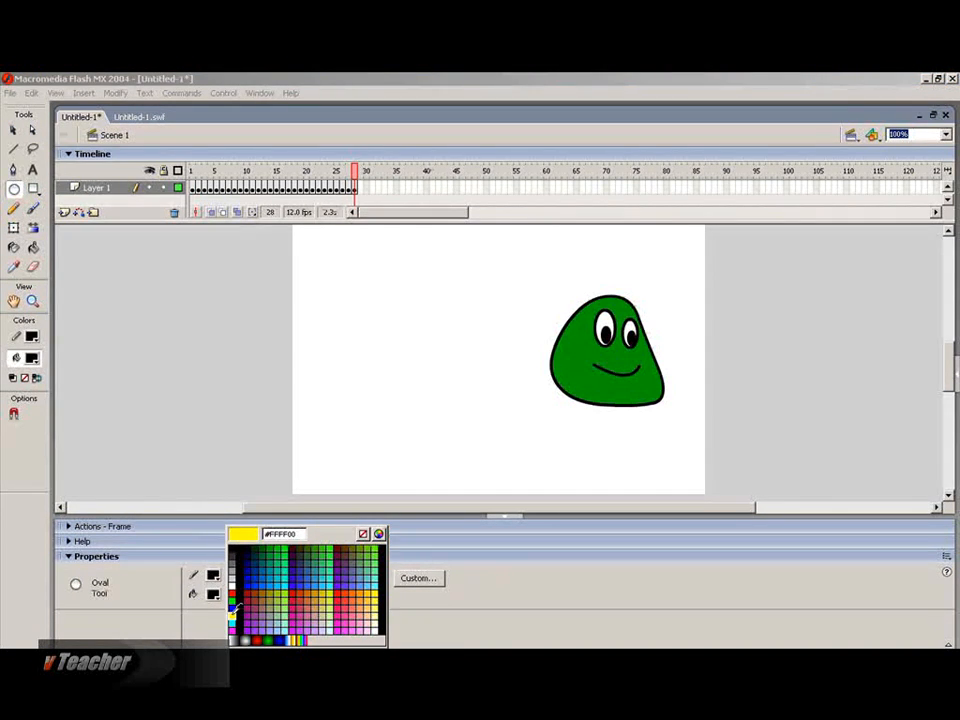
left_click(235, 606)
left_click_drag(421, 291, 527, 395)
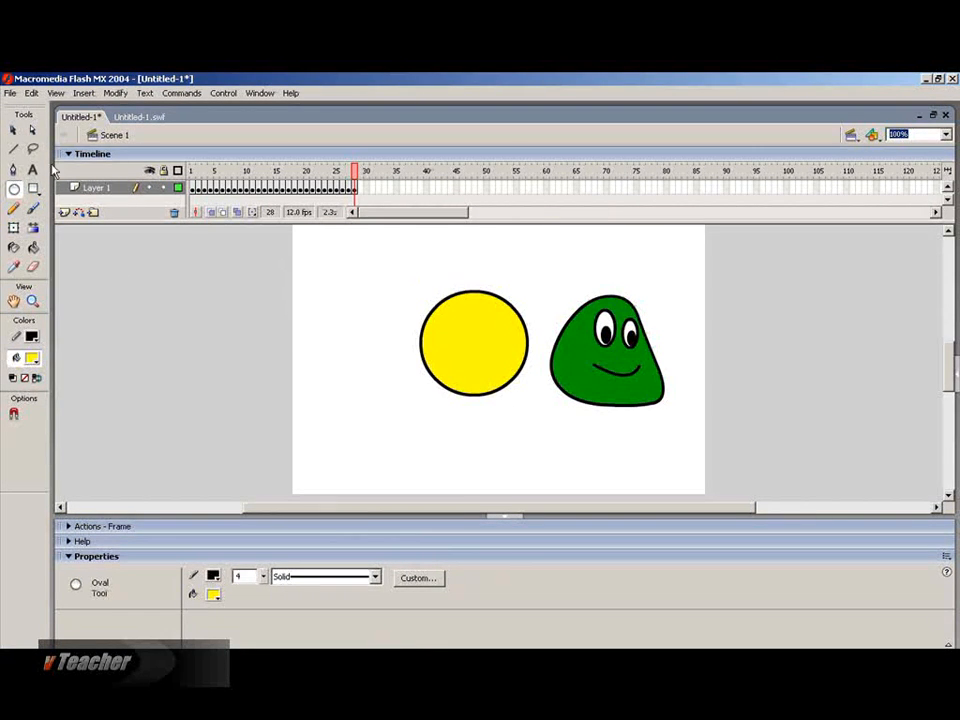
Step: Reshape the yellow circle's outline into a rounded, triangular blob with a narrow top and a wider base
left_click(14, 134)
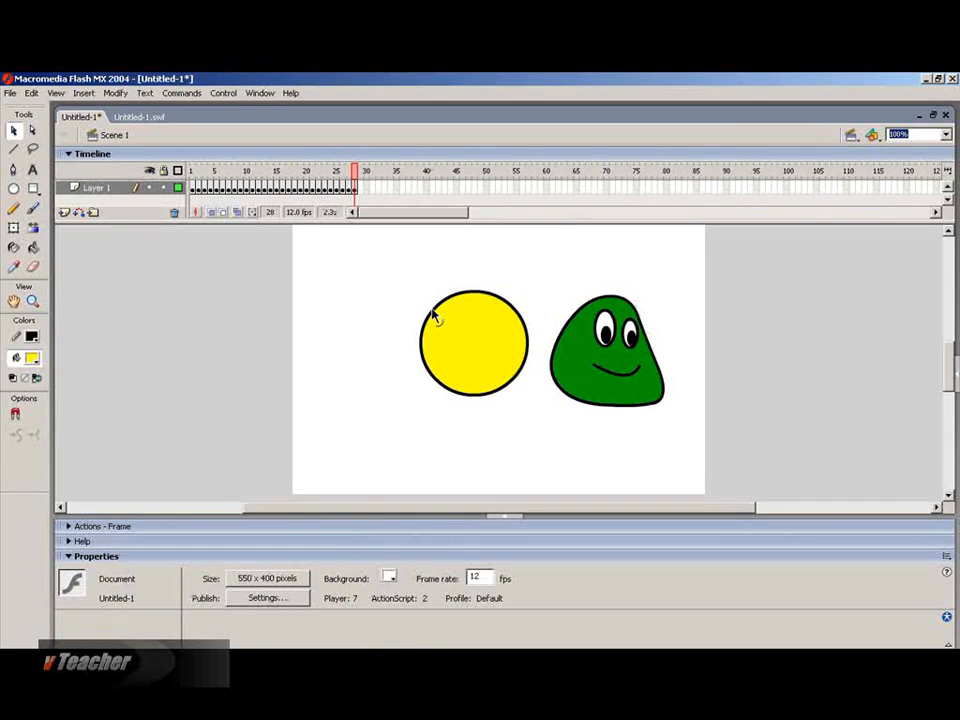
left_click_drag(432, 315, 448, 324)
left_click_drag(521, 381, 538, 398)
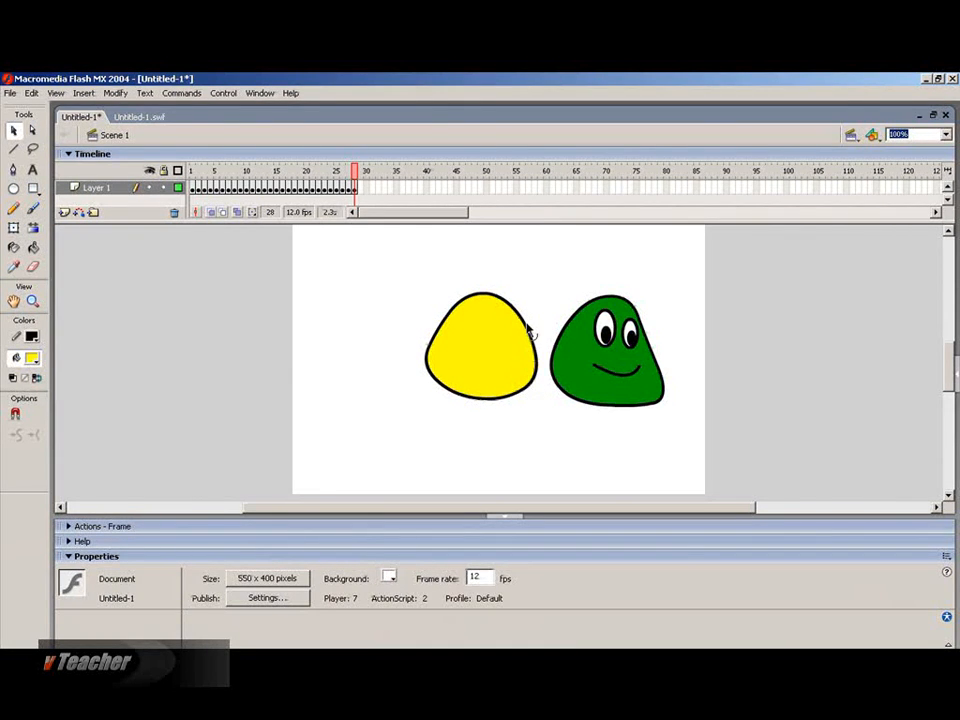
left_click_drag(527, 337, 518, 328)
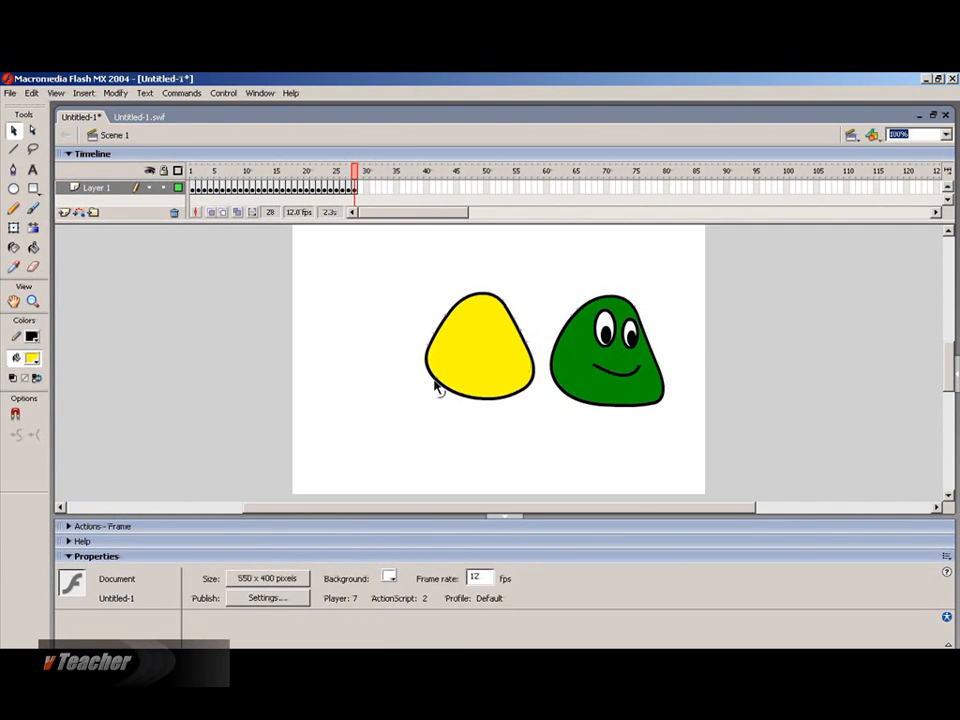
left_click_drag(435, 381, 432, 386)
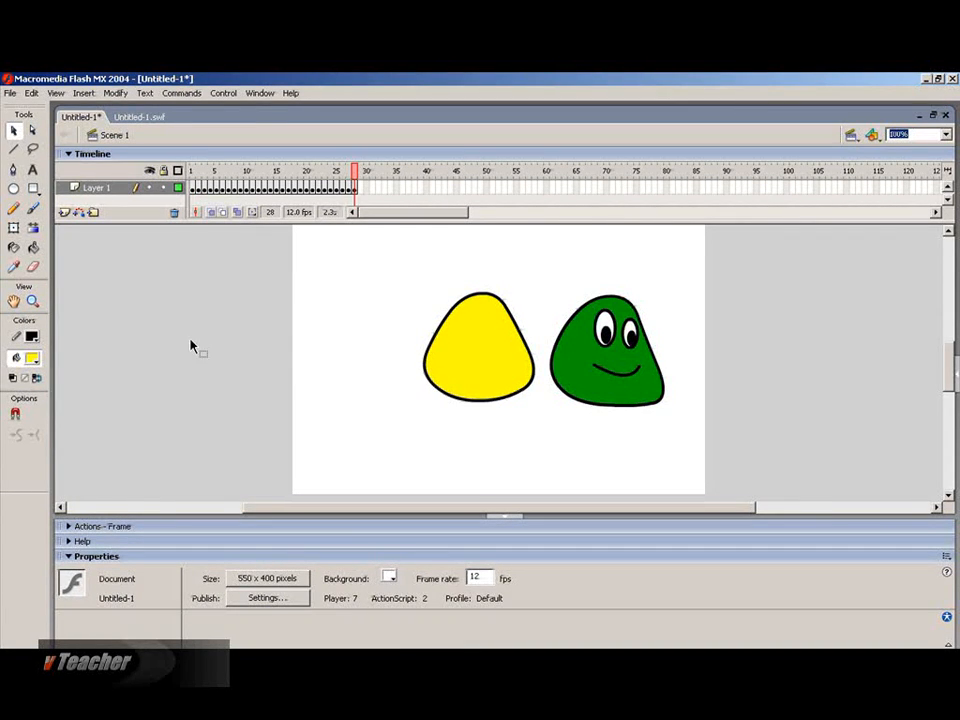
Step: Draw two white oval eyes with black pupils on the upper right part of the yellow character
left_click(14, 189)
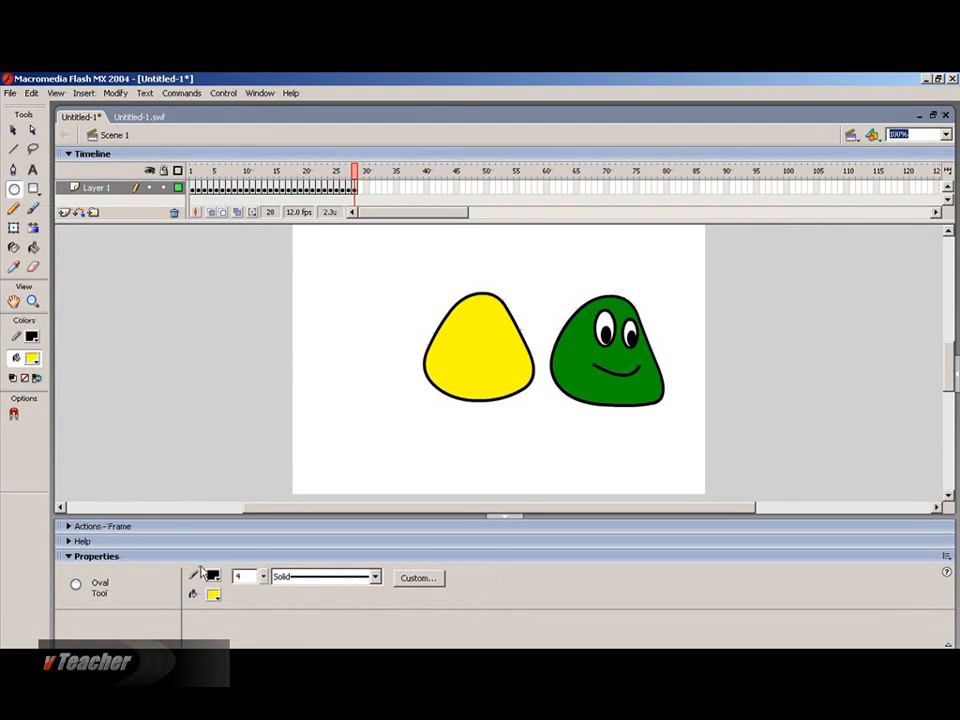
left_click(213, 595)
left_click(232, 582)
left_click_drag(477, 316, 510, 345)
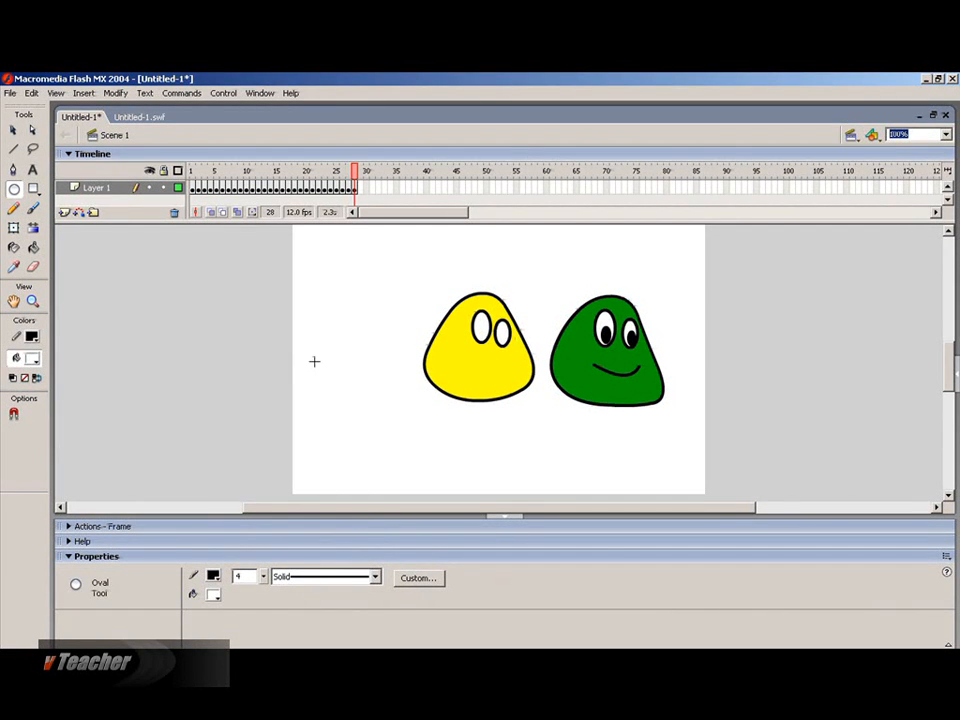
left_click(214, 596)
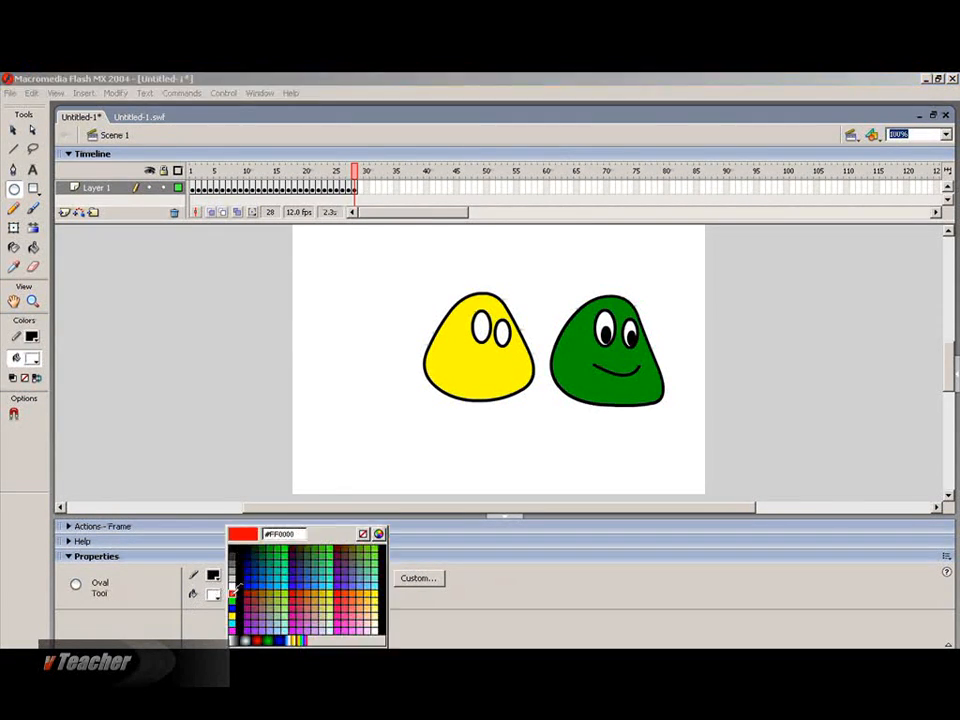
left_click(236, 556)
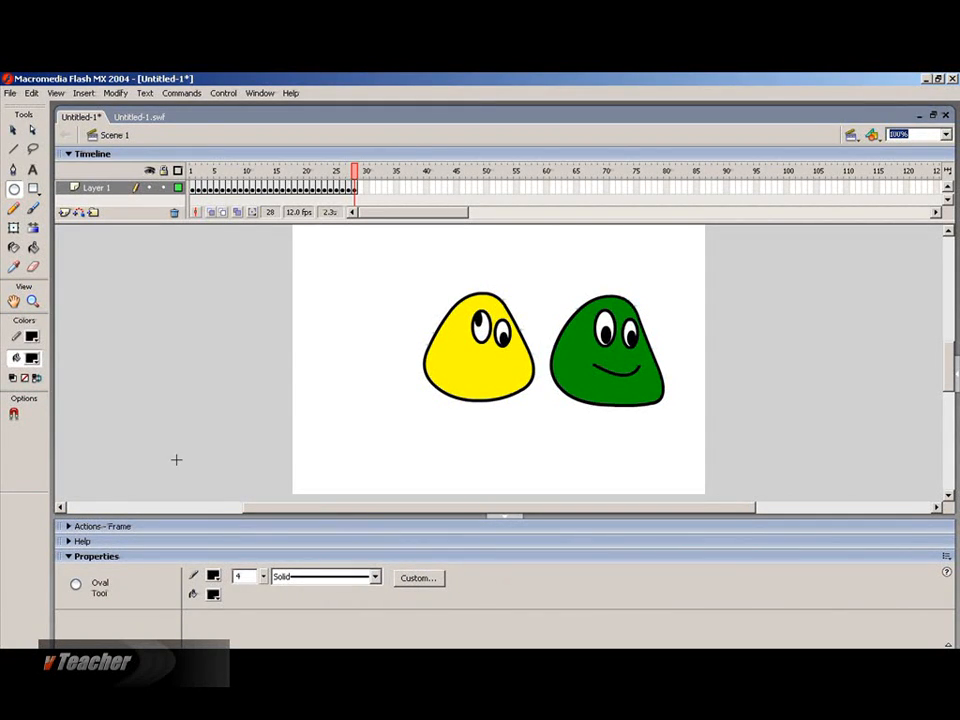
Step: Draw a straight mouth line below the yellow character's eyes and bend it upward into a frown
left_click(14, 148)
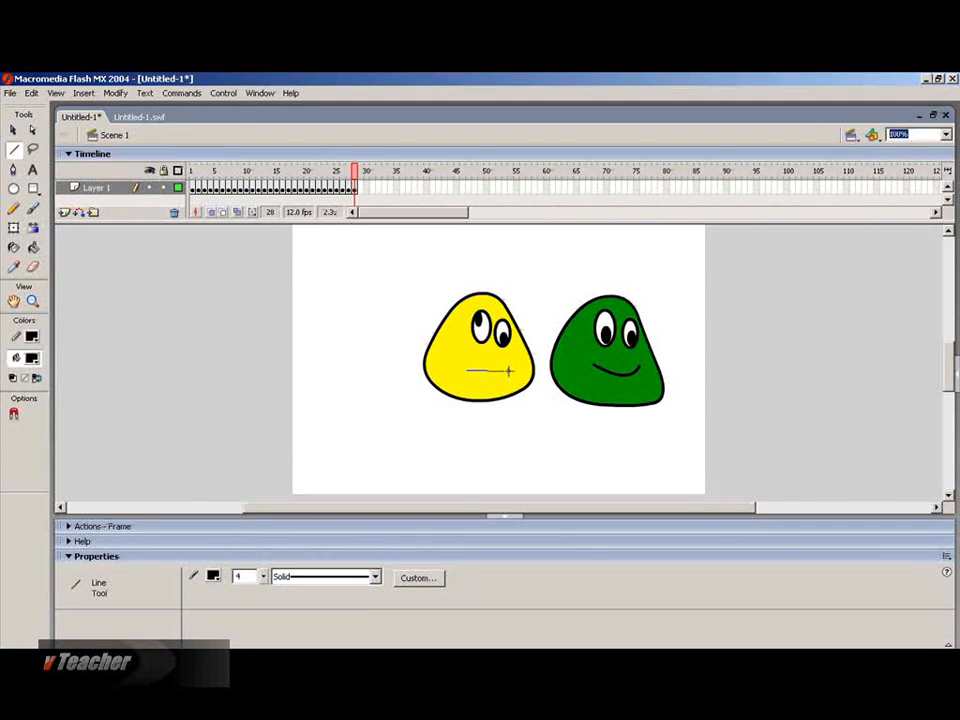
left_click_drag(517, 371, 517, 371)
left_click(13, 130)
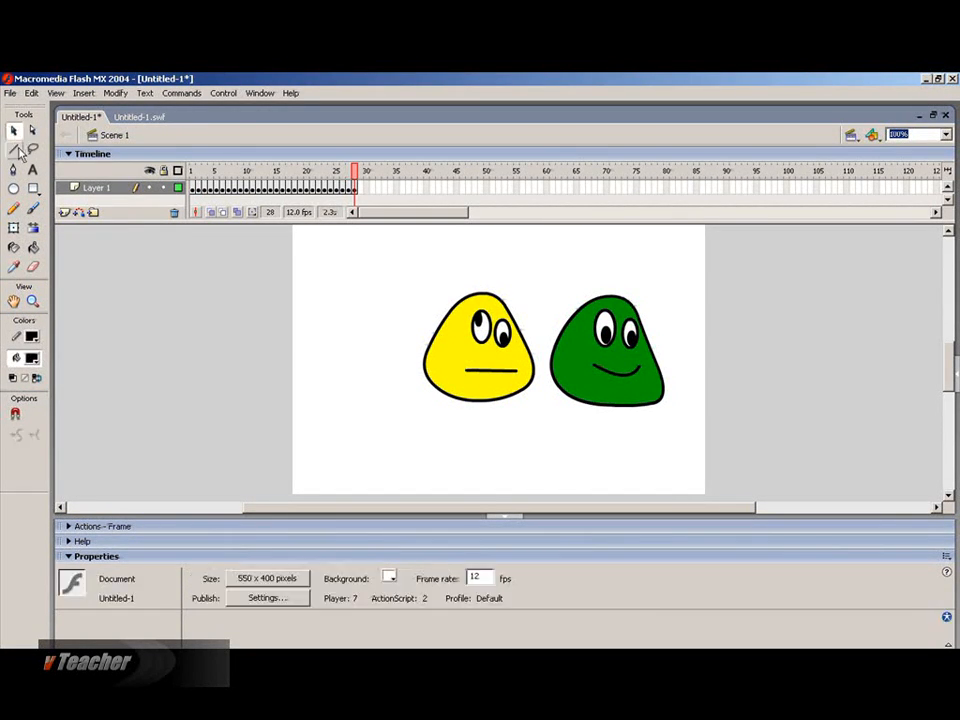
left_click_drag(497, 371, 501, 359)
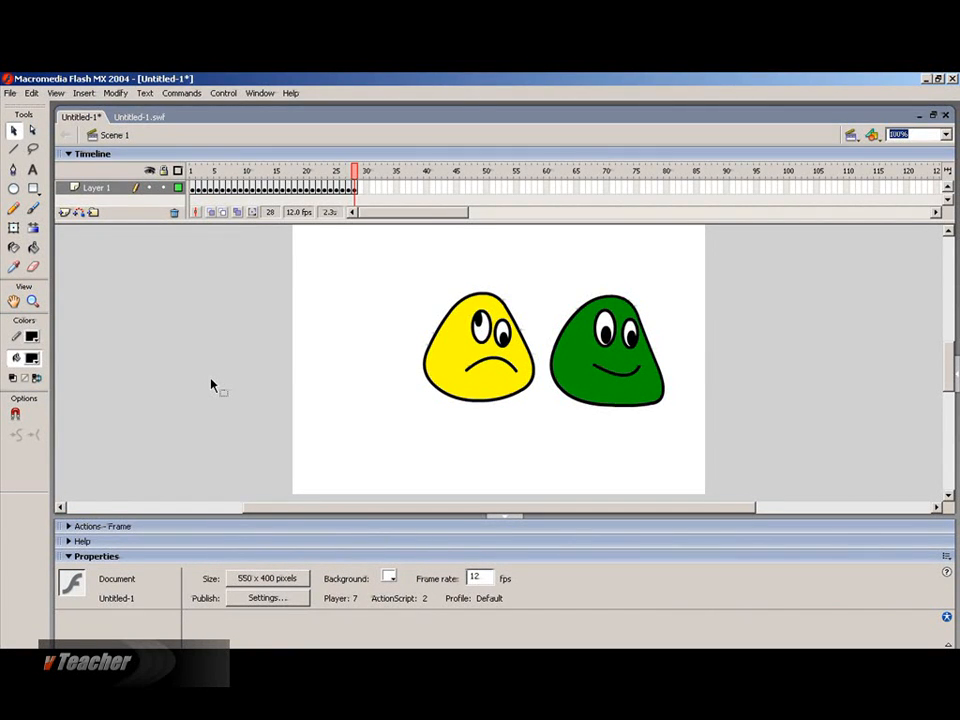
Step: Insert a keyframe at frame 29 and move the whole green character slightly left and down, to about X 337, Y 142
right_click(360, 193)
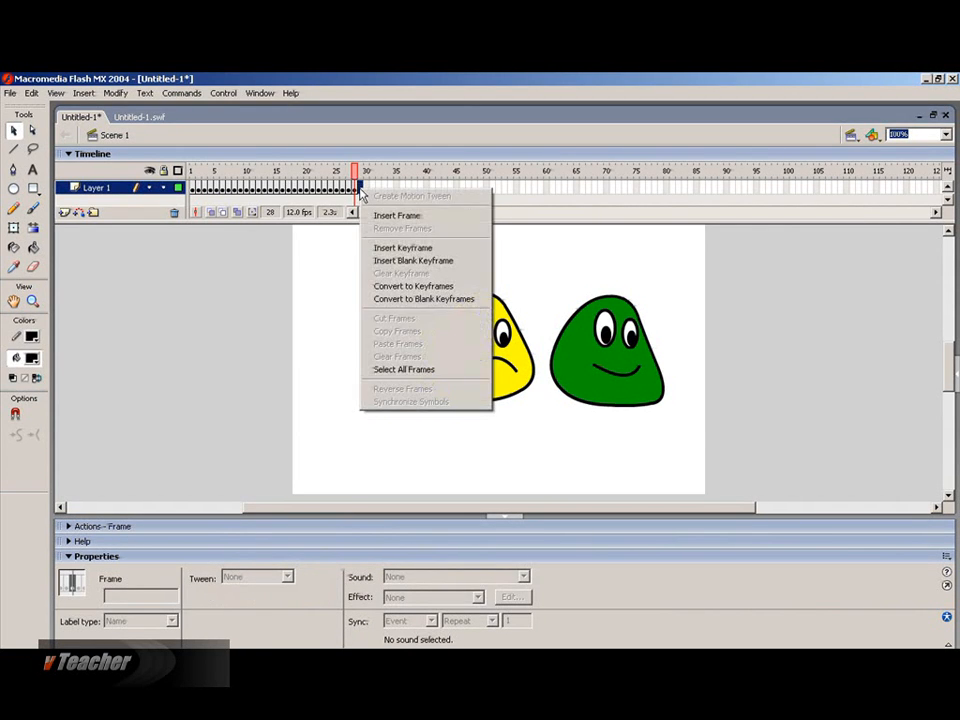
left_click(395, 246)
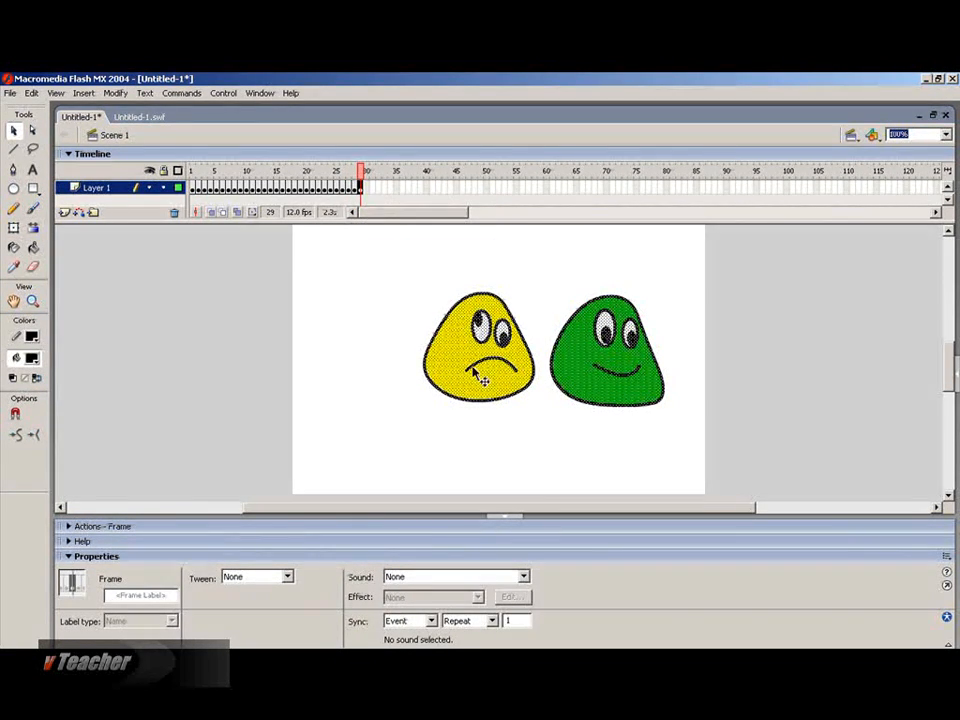
left_click(628, 460)
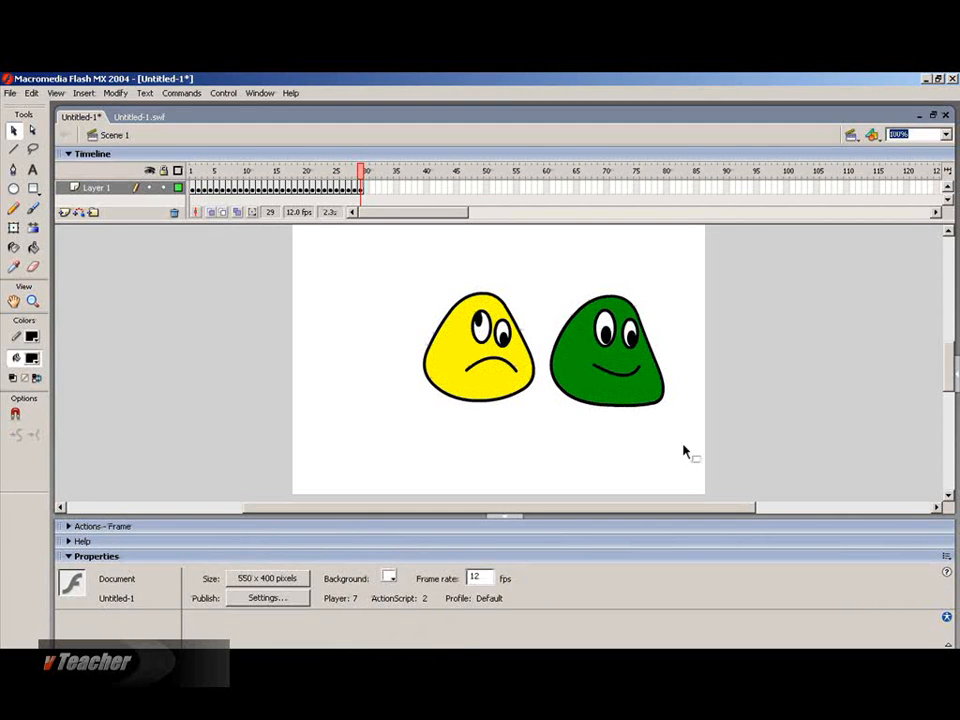
left_click_drag(697, 443, 542, 274)
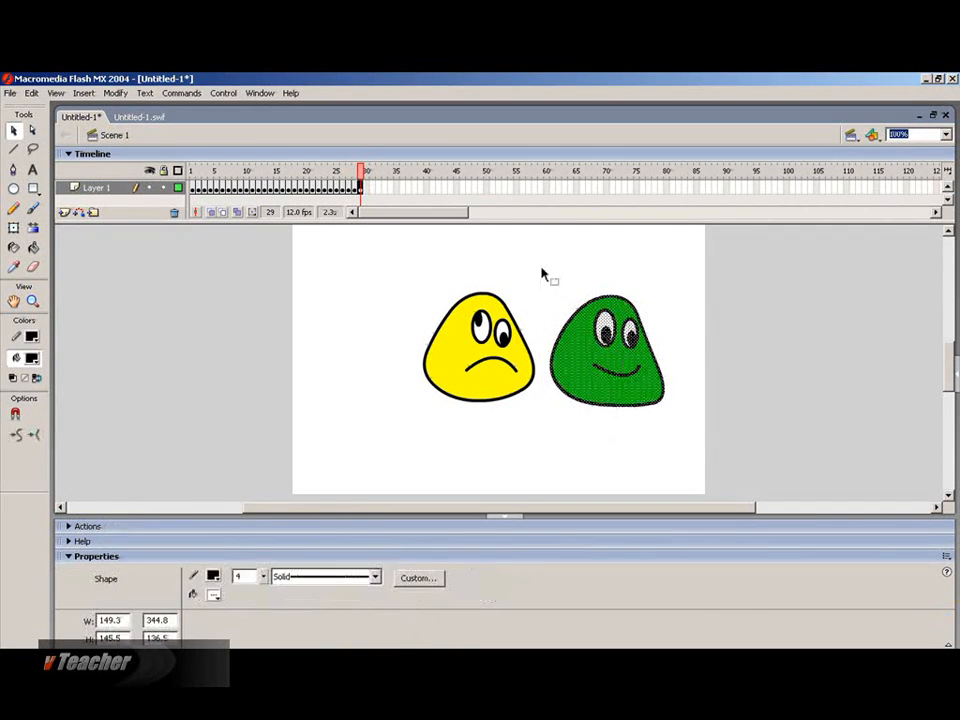
left_click_drag(605, 410, 602, 411)
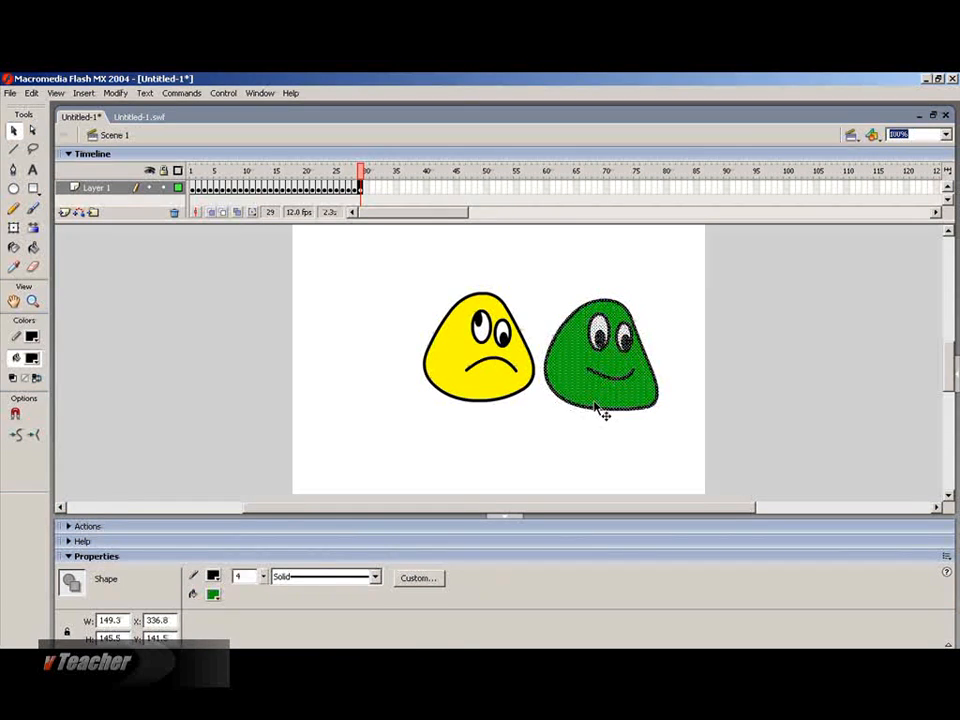
Step: Move the whole yellow character on frame 29 slightly right toward the green one, to about X 186, Y 134
left_click_drag(553, 444, 499, 371)
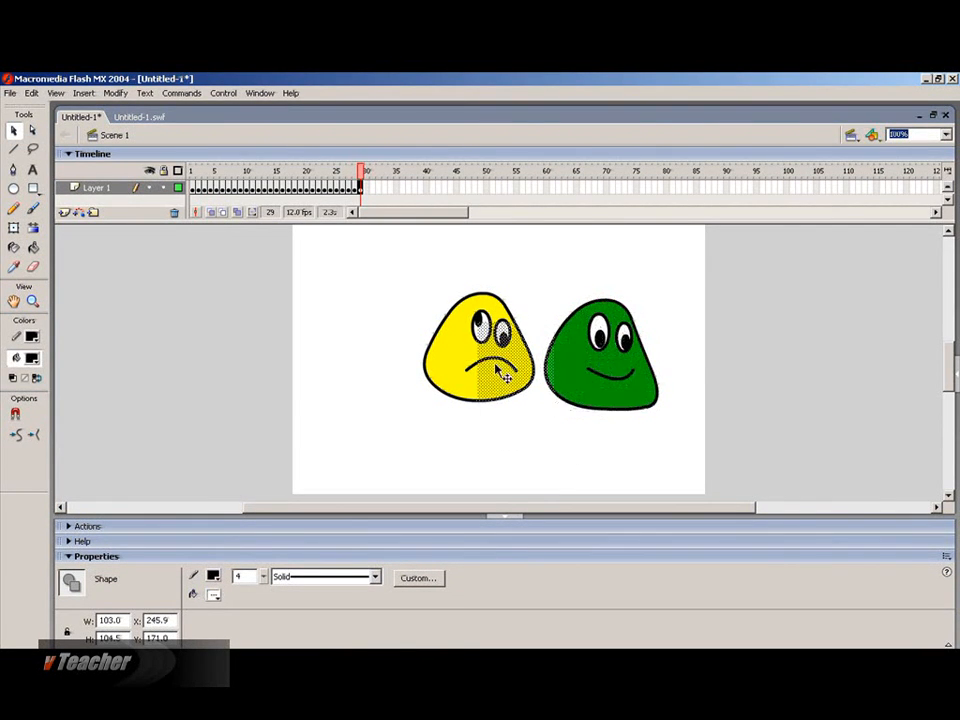
left_click_drag(392, 268, 540, 428)
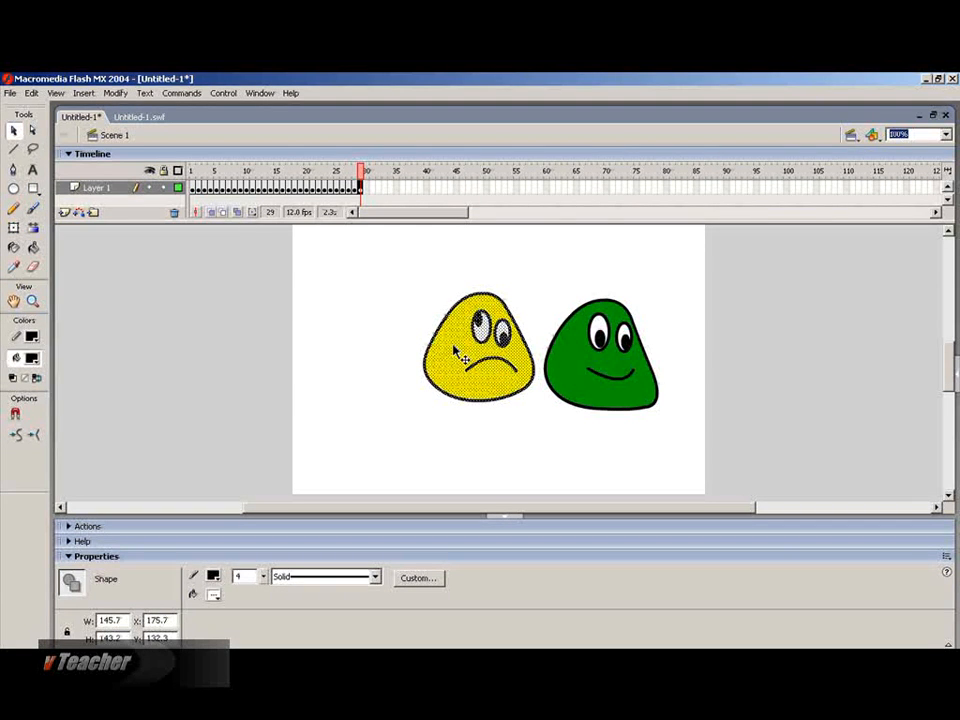
left_click_drag(458, 360, 463, 350)
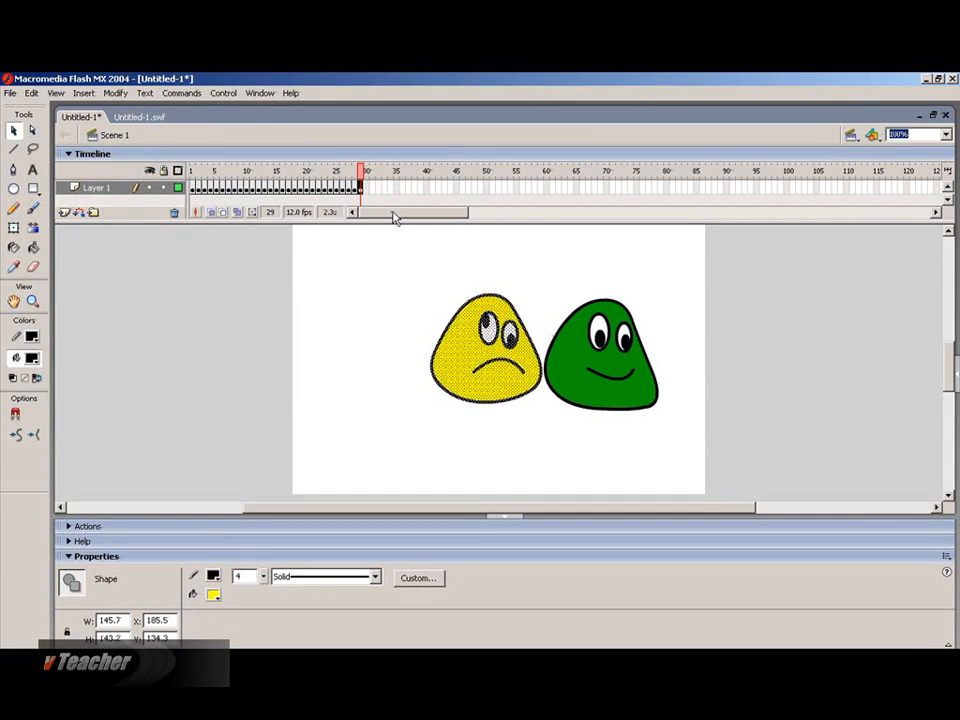
Step: Insert a keyframe at frame 30 and overlap the characters, moving the green one to about X 318, Y 150 and the yellow one to about X 197
left_click(358, 186)
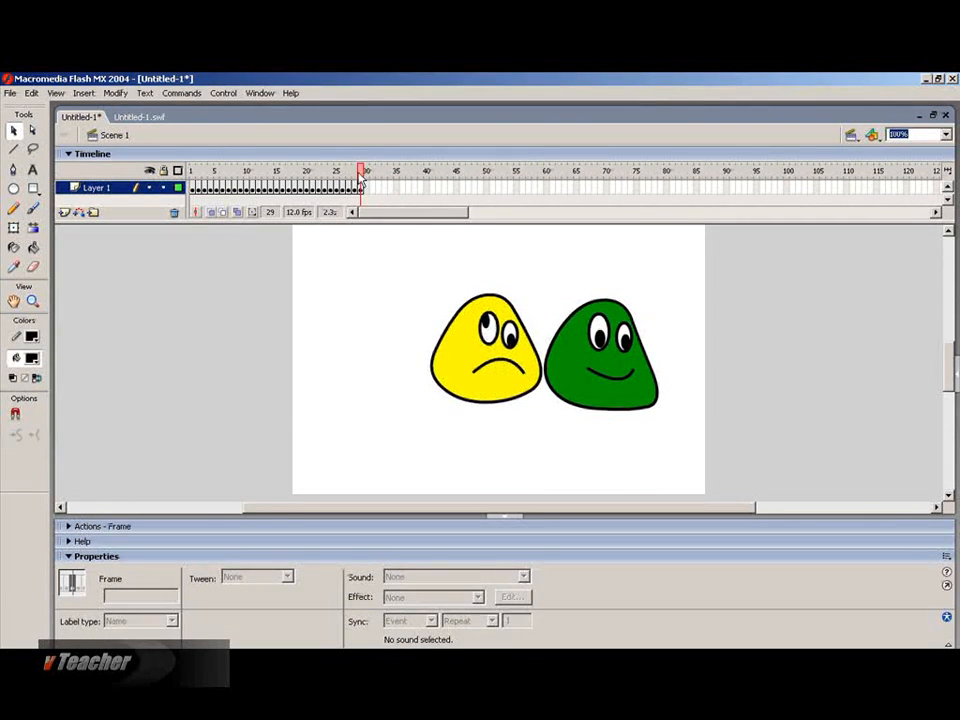
right_click(367, 190)
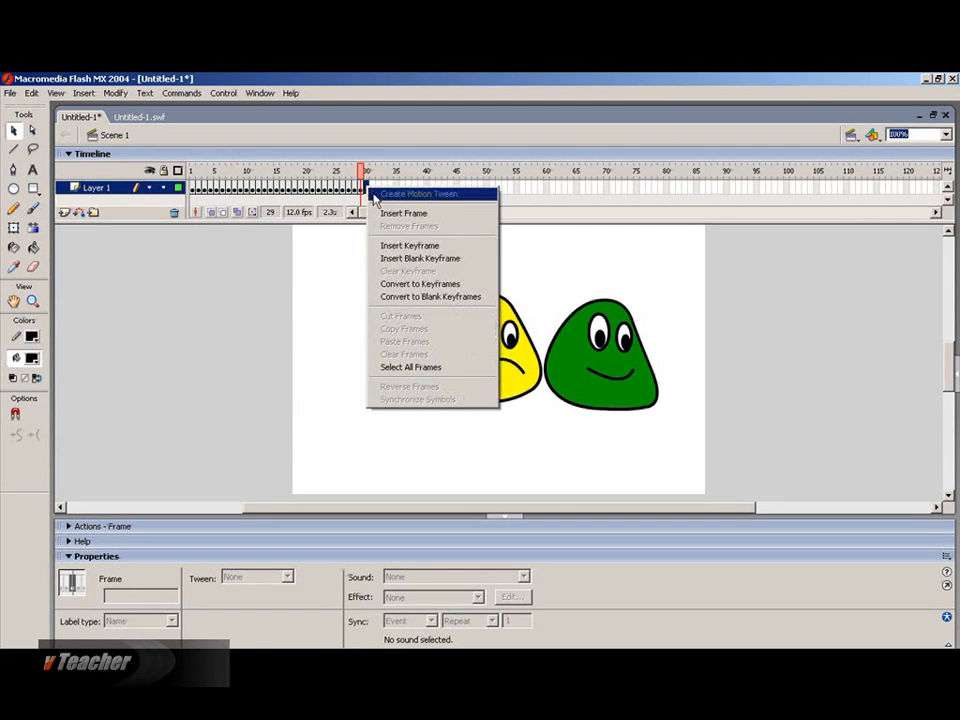
left_click(392, 245)
left_click(674, 441)
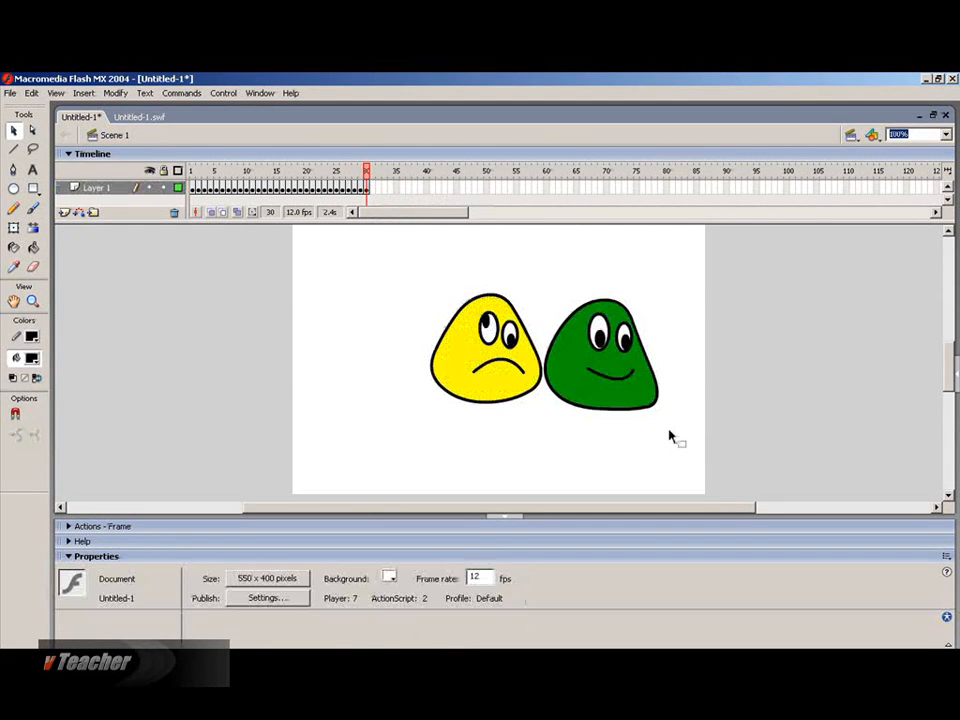
double_click(577, 366)
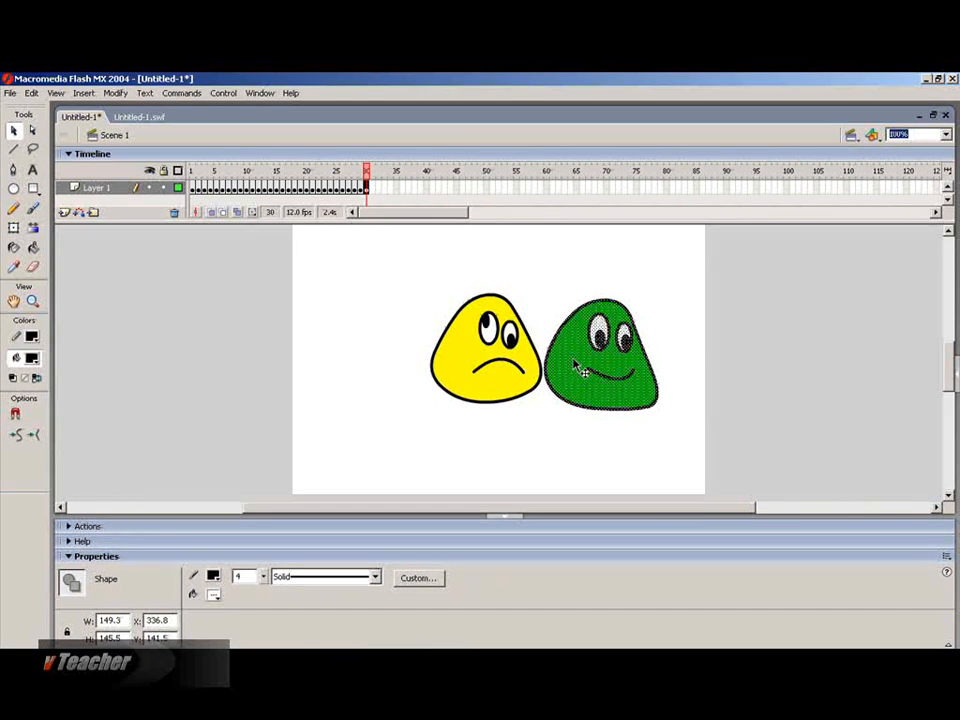
left_click_drag(577, 368, 562, 372)
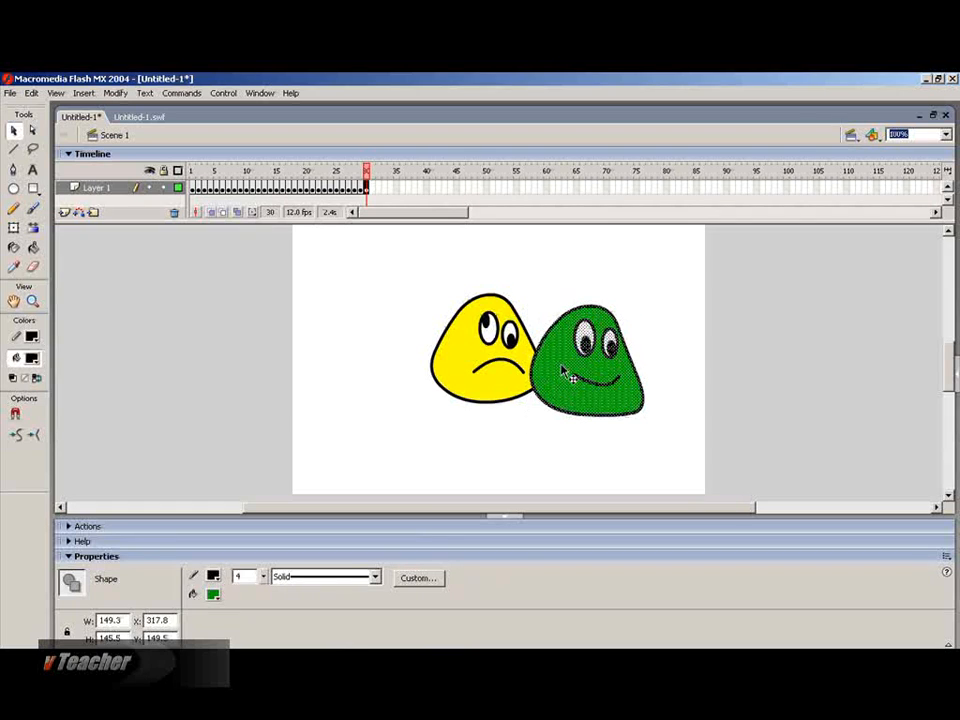
double_click(465, 352)
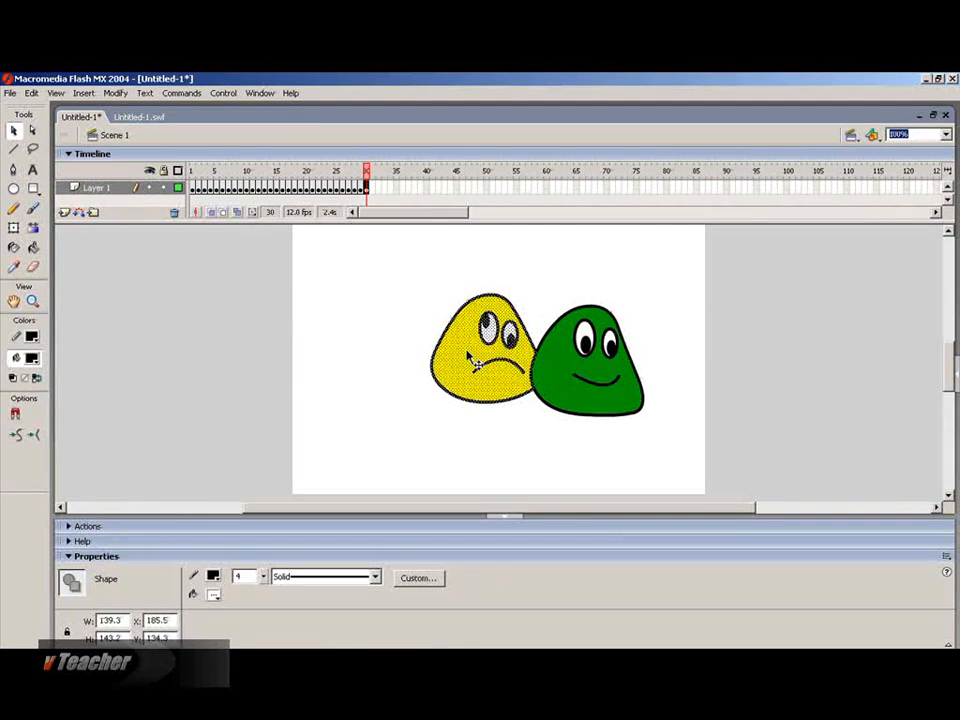
left_click_drag(465, 355, 472, 357)
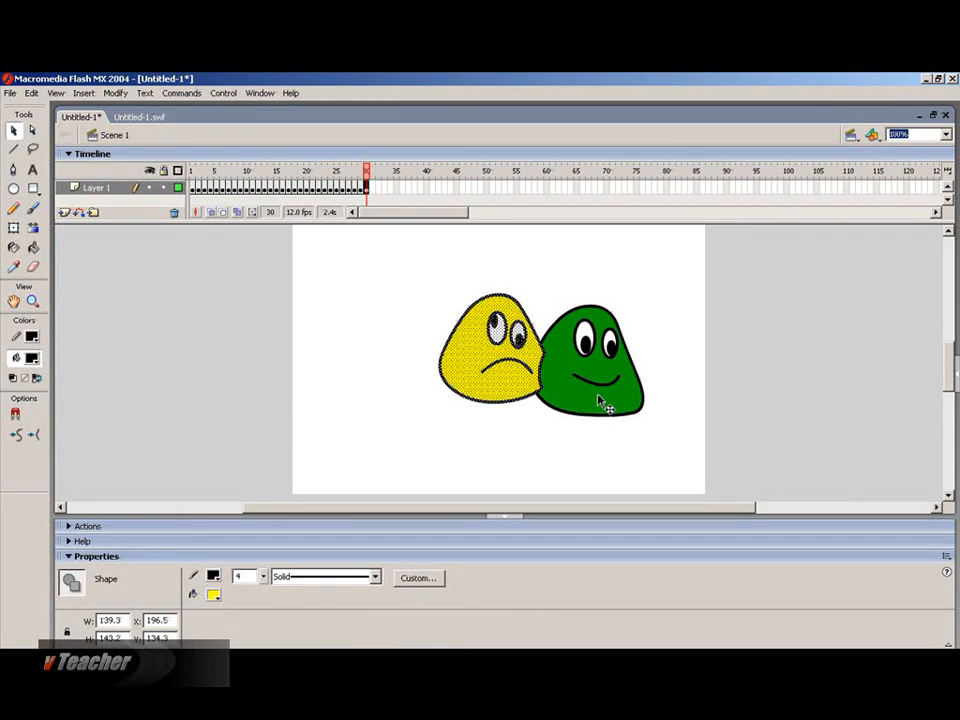
Step: Insert a keyframe at frame 31 and move the green character further left over the yellow one, to about X 311, Y 152
left_click(372, 188)
right_click(372, 188)
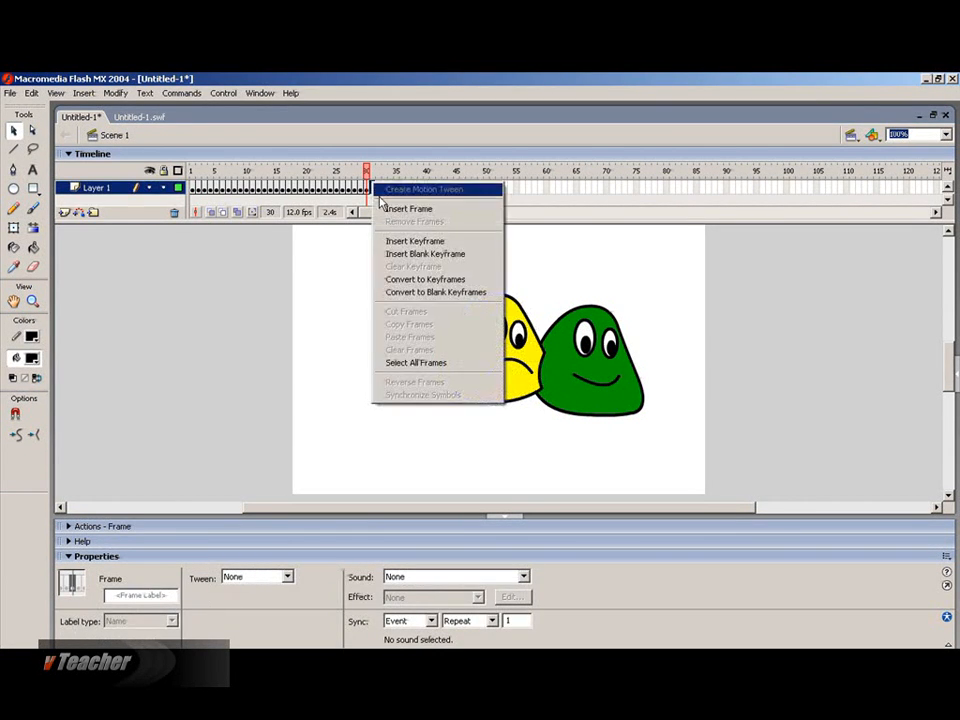
left_click(415, 241)
left_click(662, 378)
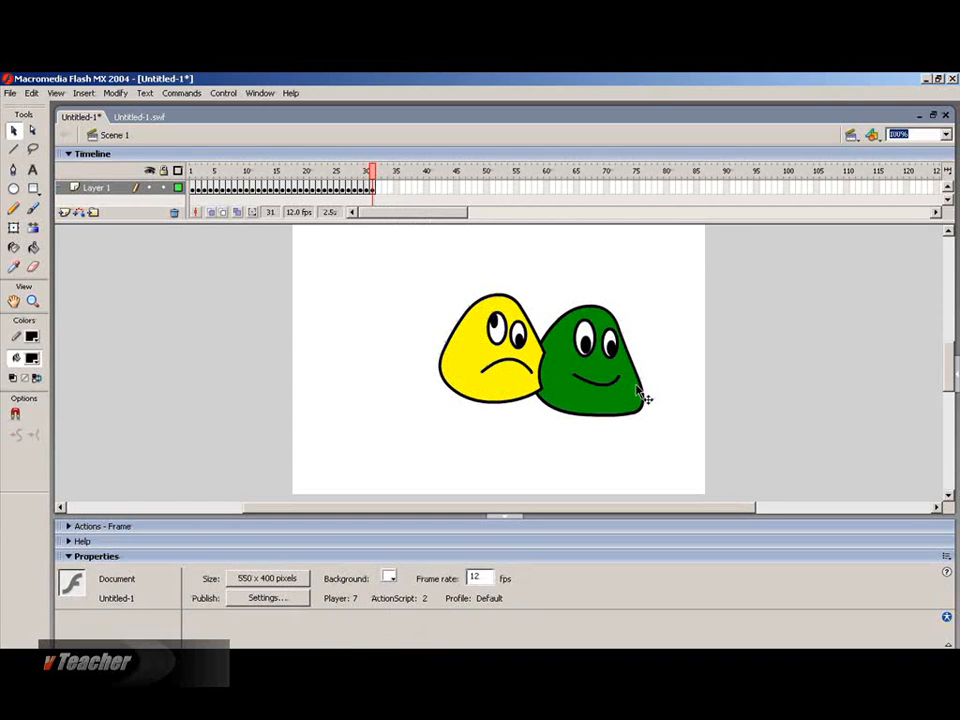
left_click(590, 405)
left_click_drag(584, 393, 571, 396)
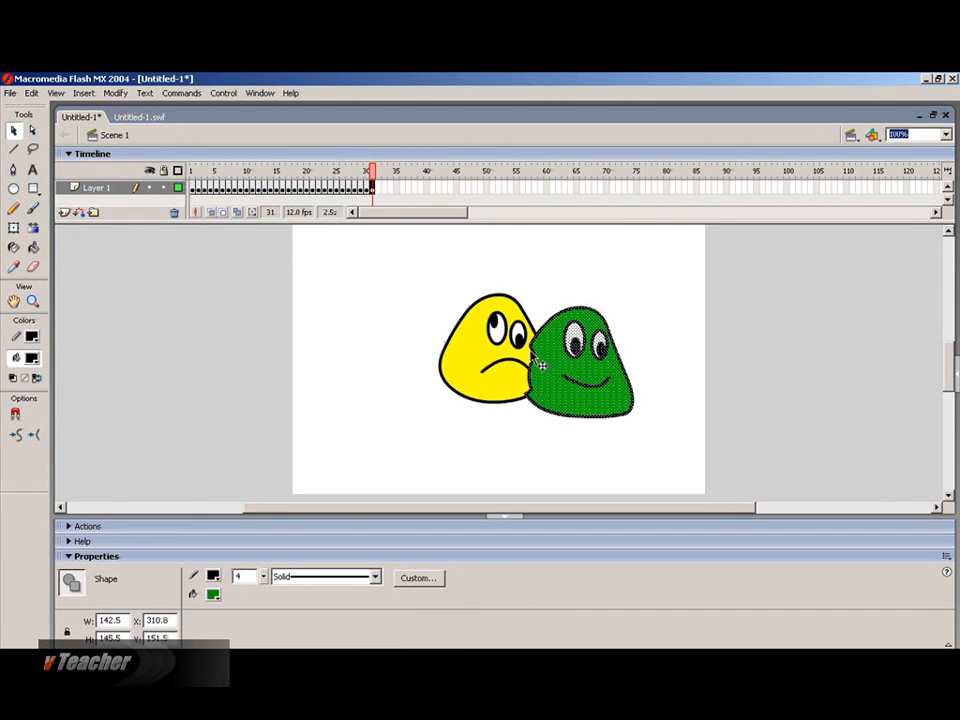
Step: Move the whole yellow character on frame 31 slightly right toward the green one, to about X 209, Y 134
double_click(455, 344)
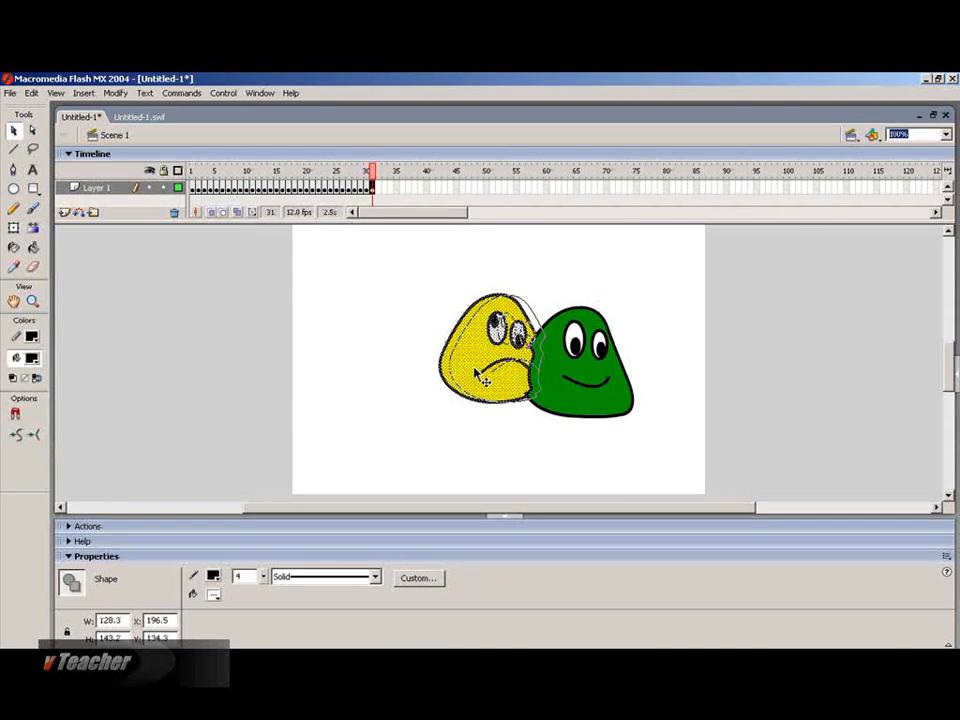
left_click_drag(470, 368, 477, 370)
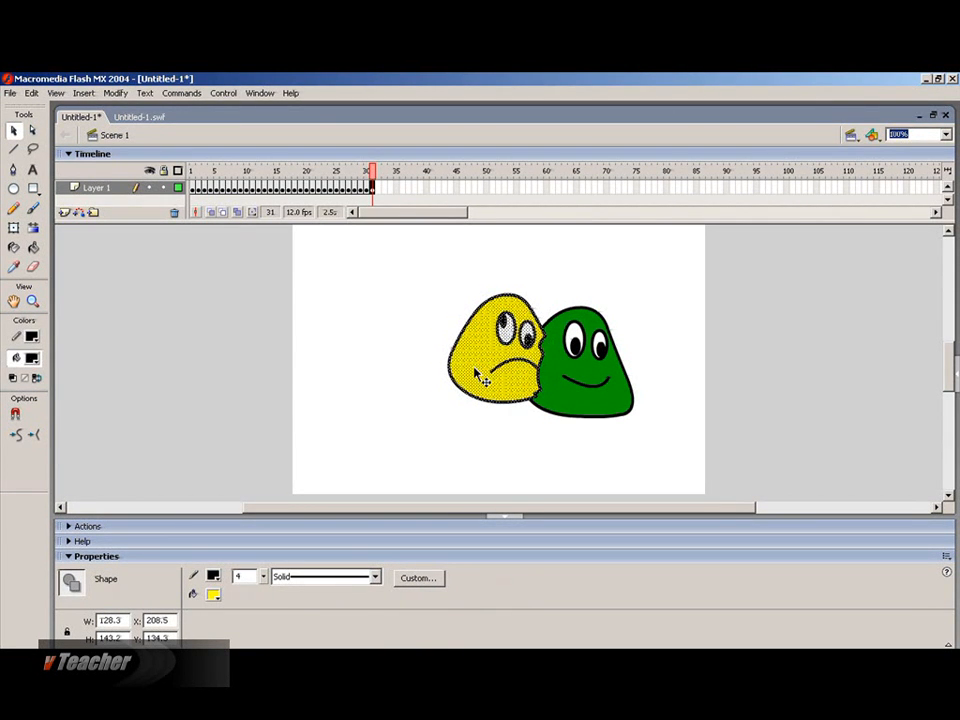
Step: Insert a keyframe at frame 32 and overlap the characters further, moving the green one to about X 297 and the yellow one to about X 225
right_click(376, 187)
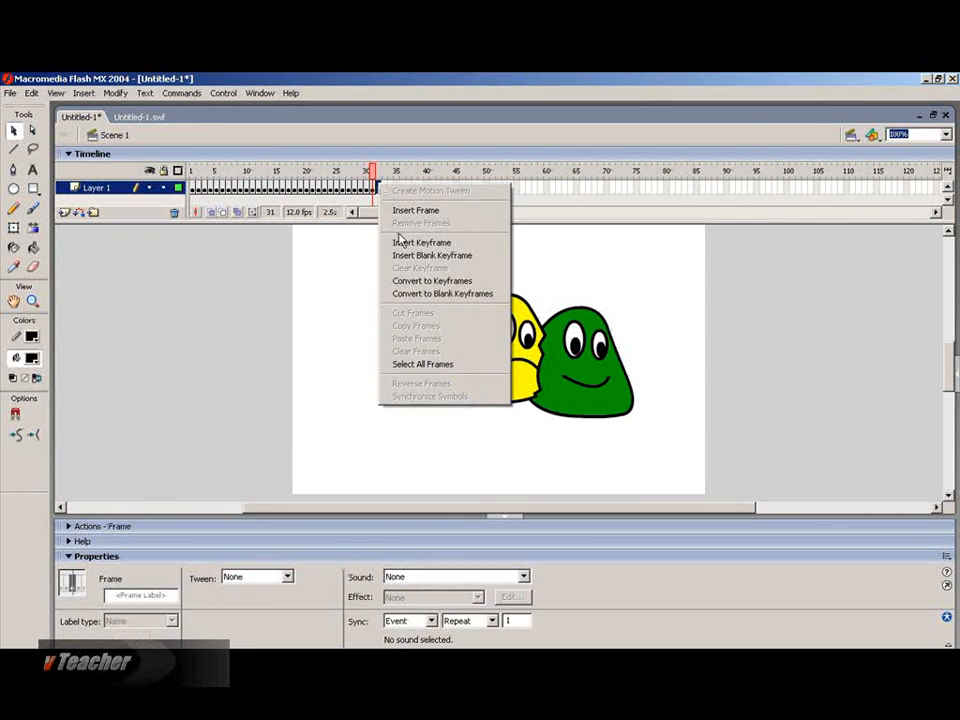
left_click(402, 242)
left_click(594, 437)
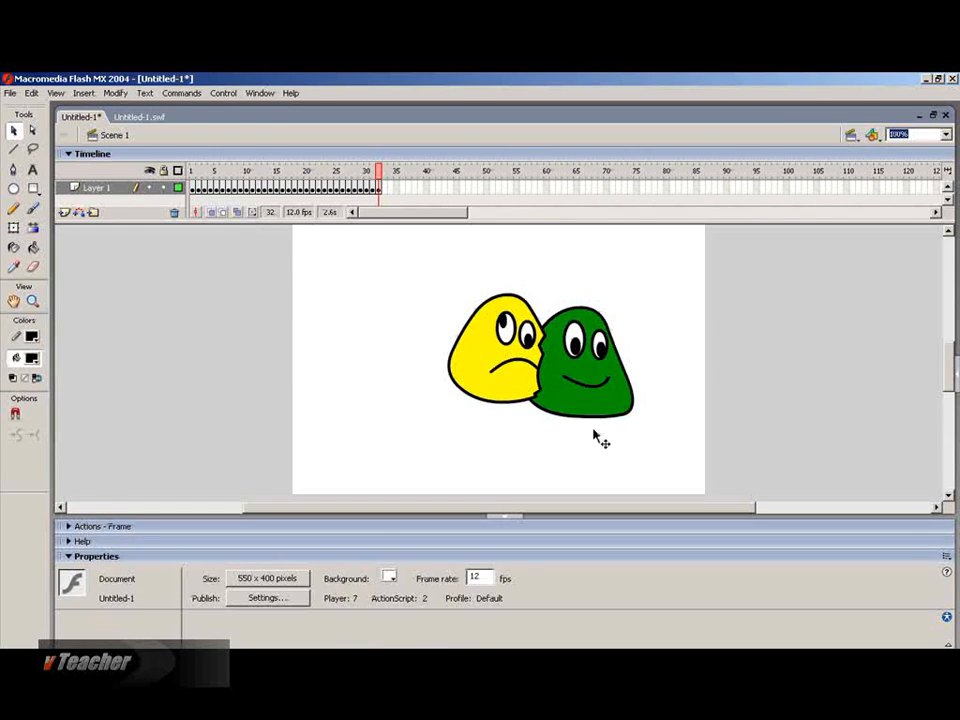
double_click(576, 401)
left_click_drag(574, 398, 562, 398)
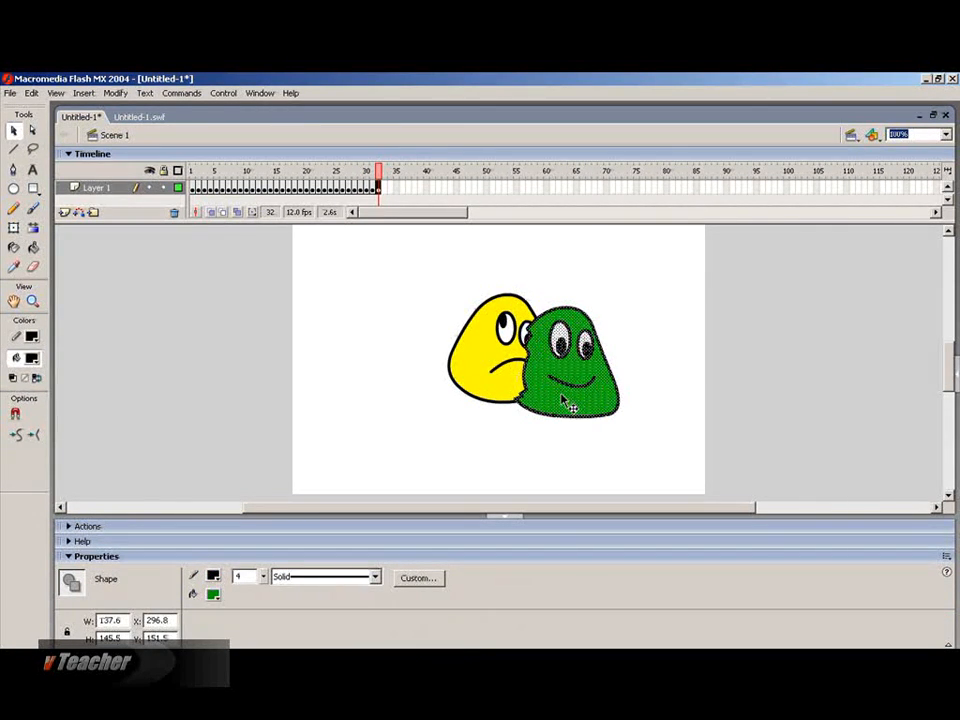
double_click(485, 372)
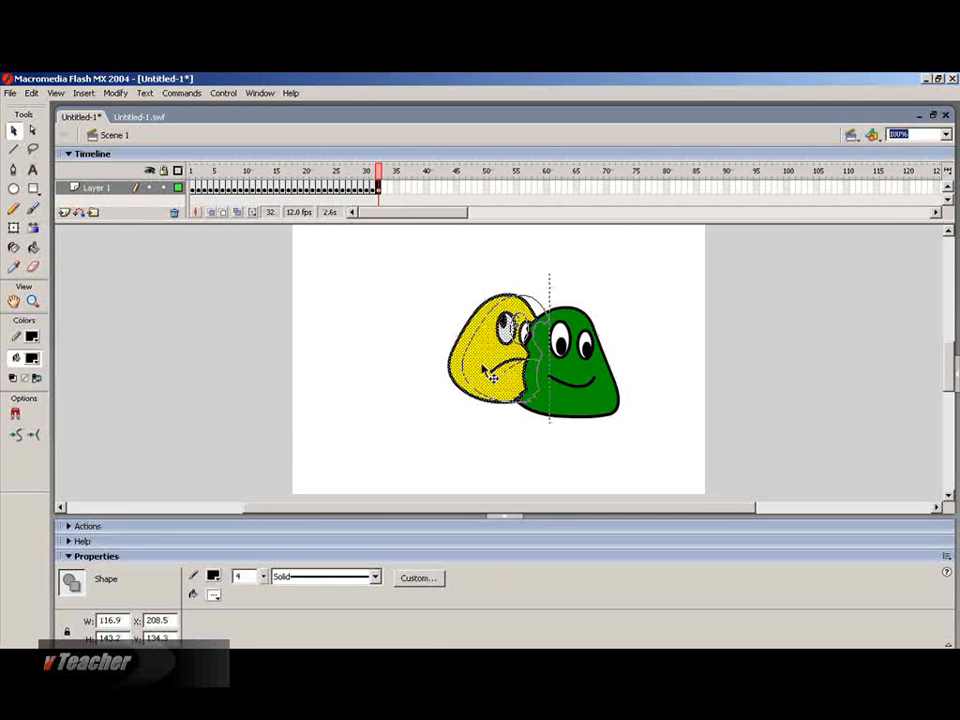
left_click_drag(472, 372, 489, 369)
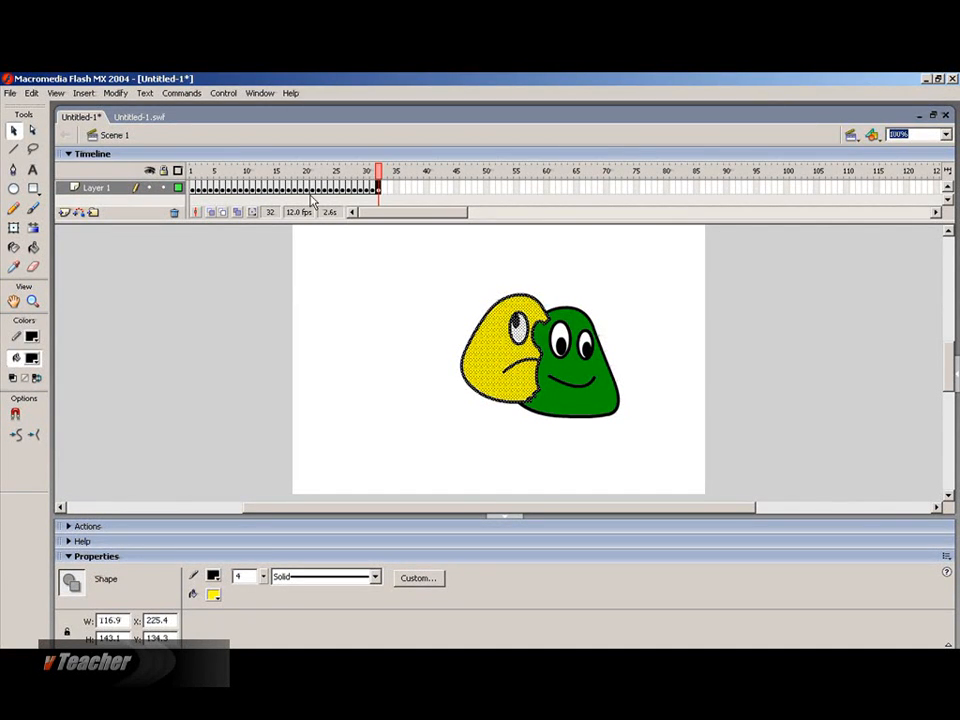
Step: Undo the overlap animation on frames 29 to 32, back to frame 28 with the frowning yellow character
left_click(98, 191)
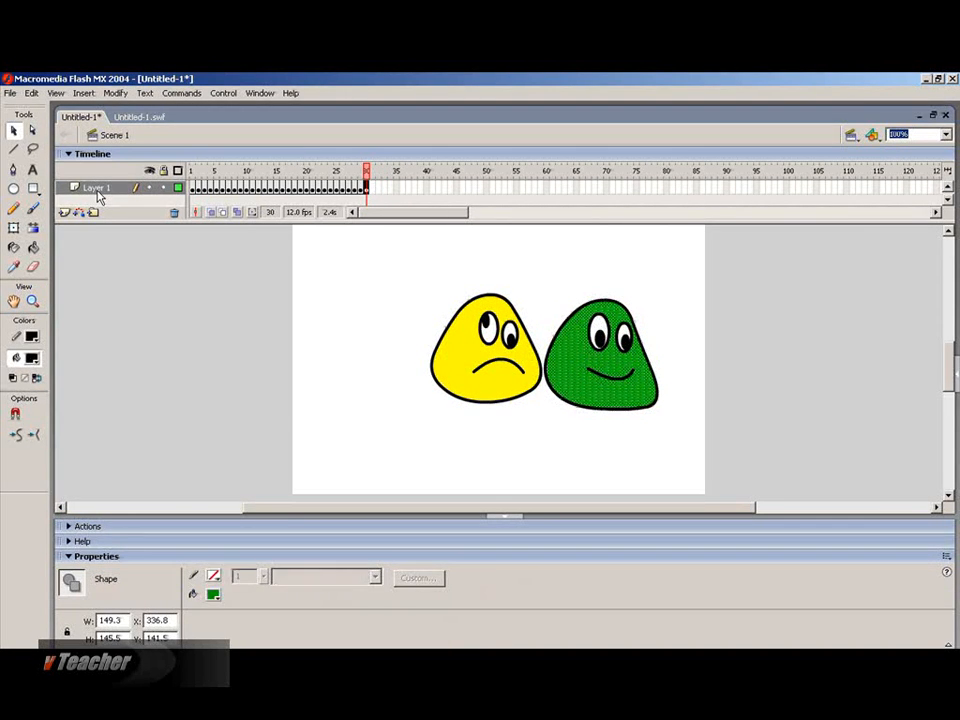
left_click(97, 194)
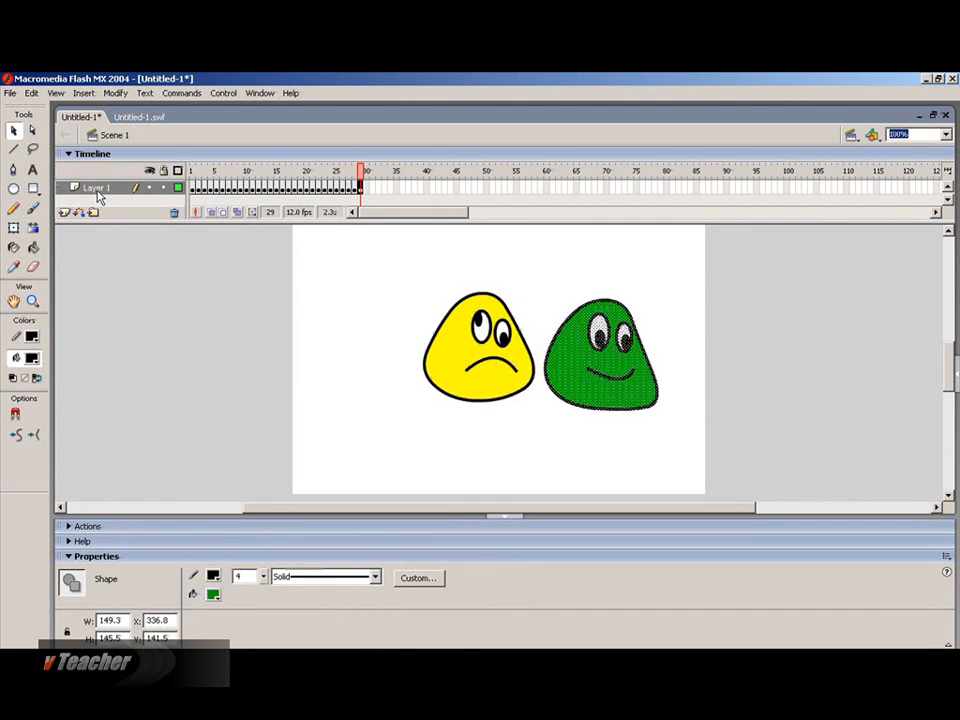
left_click(97, 190)
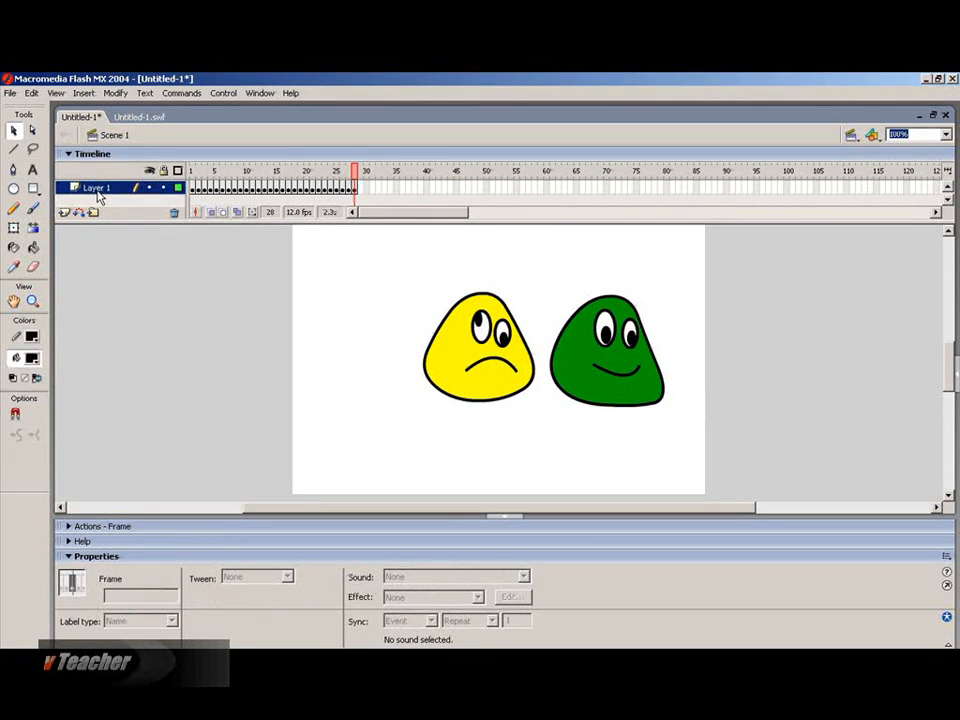
key("ctrl+z")
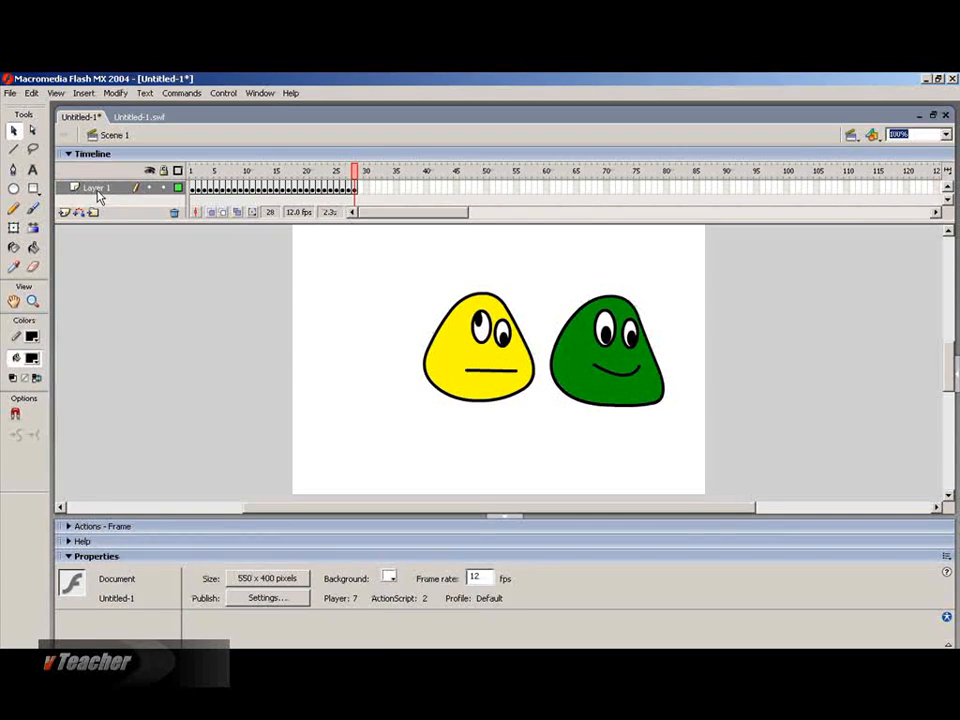
key("ctrl+y")
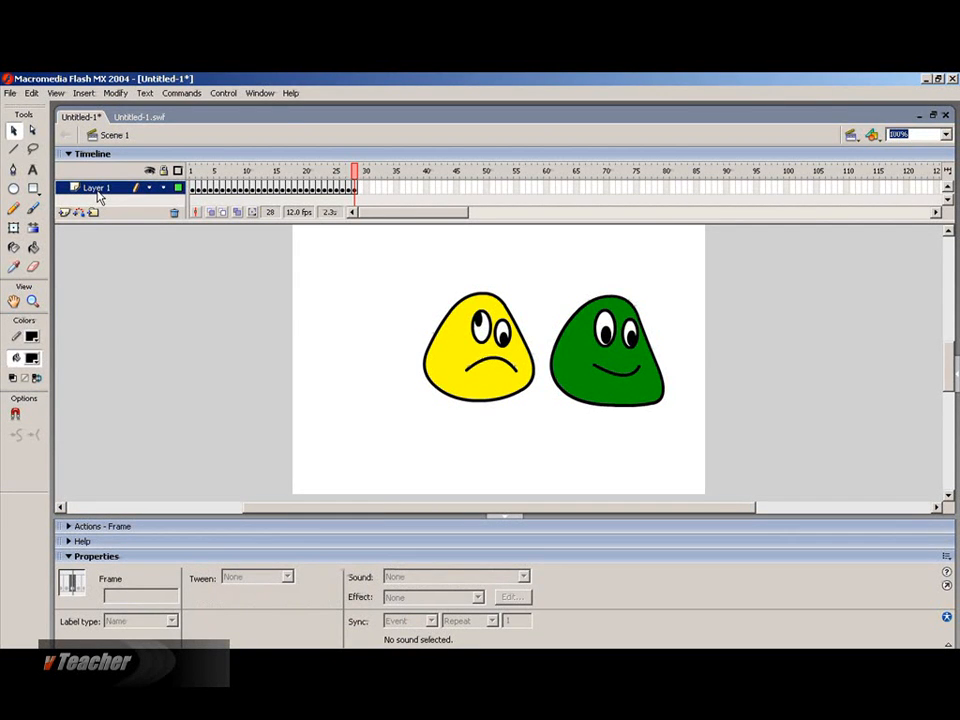
Step: Cut the whole yellow character from frame 28, then add a new layer above Layer 1 with both layers in view
left_click_drag(380, 258, 543, 413)
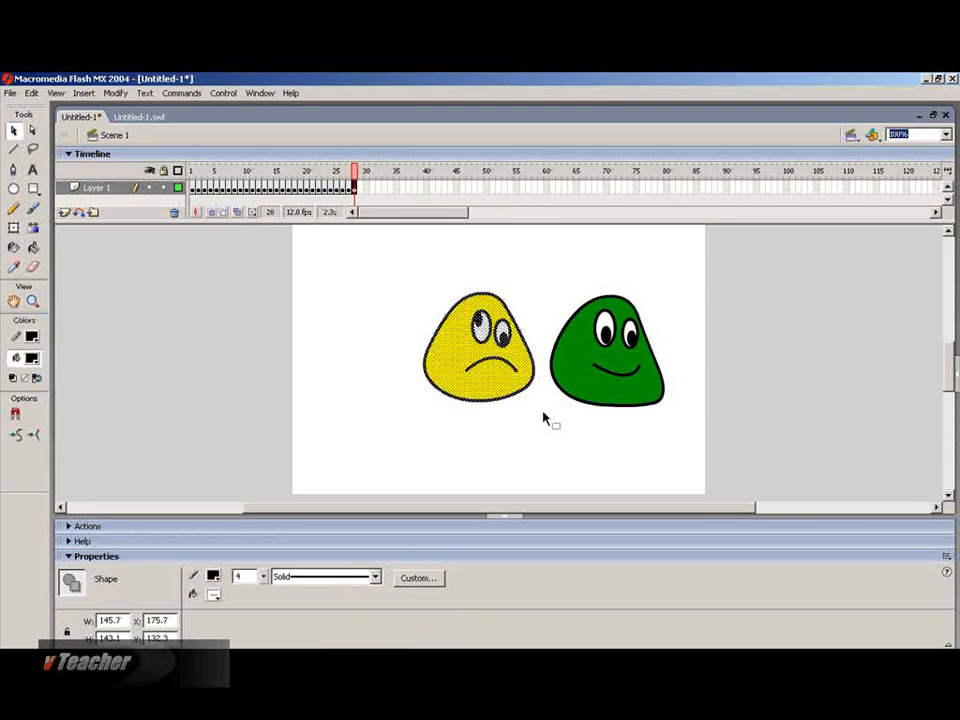
key("Delete")
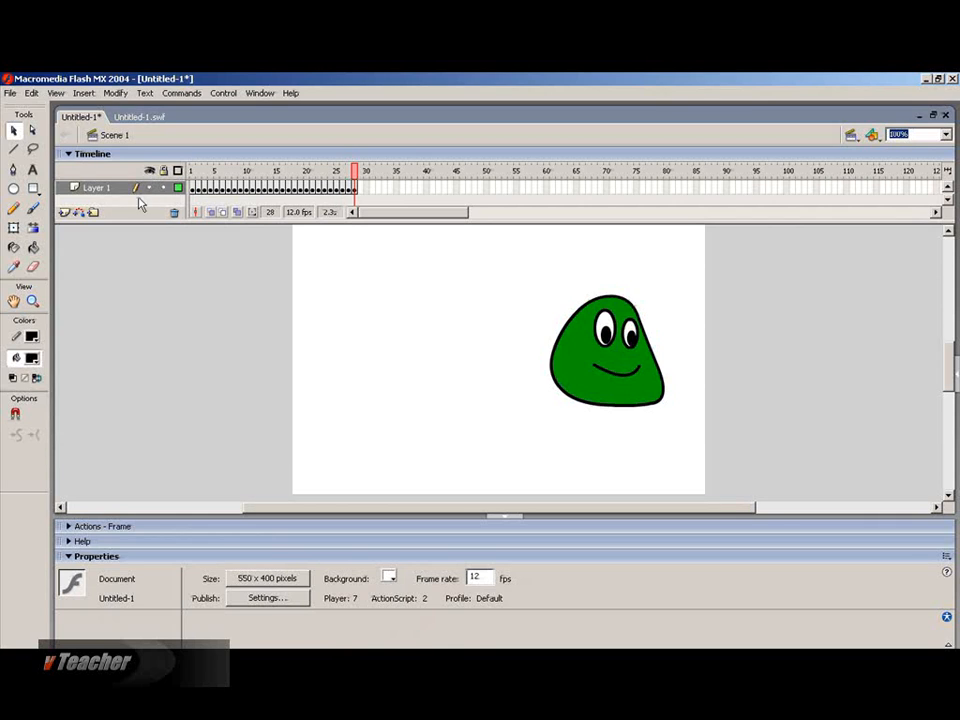
left_click(65, 214)
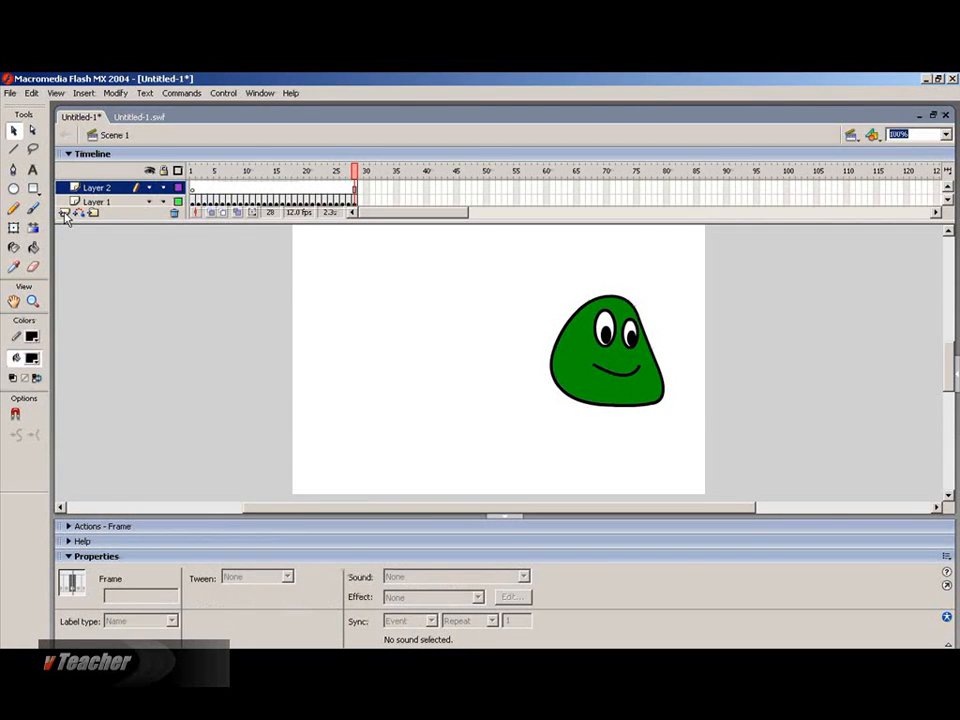
left_click_drag(117, 220, 118, 233)
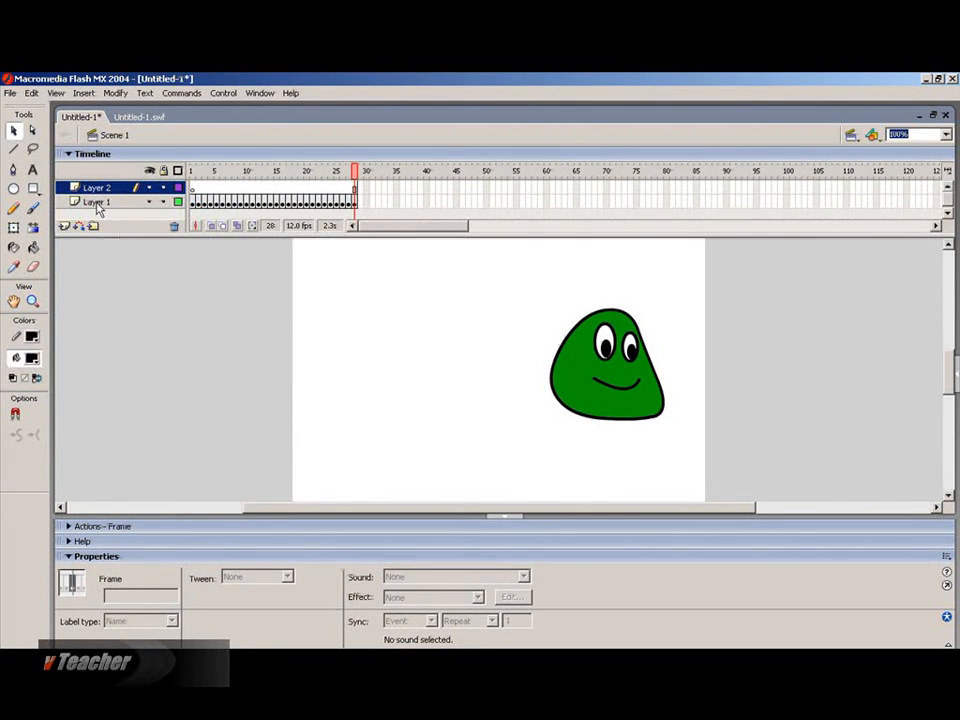
Step: Rename Layer 1 as green and Layer 2 as yellow
double_click(98, 203)
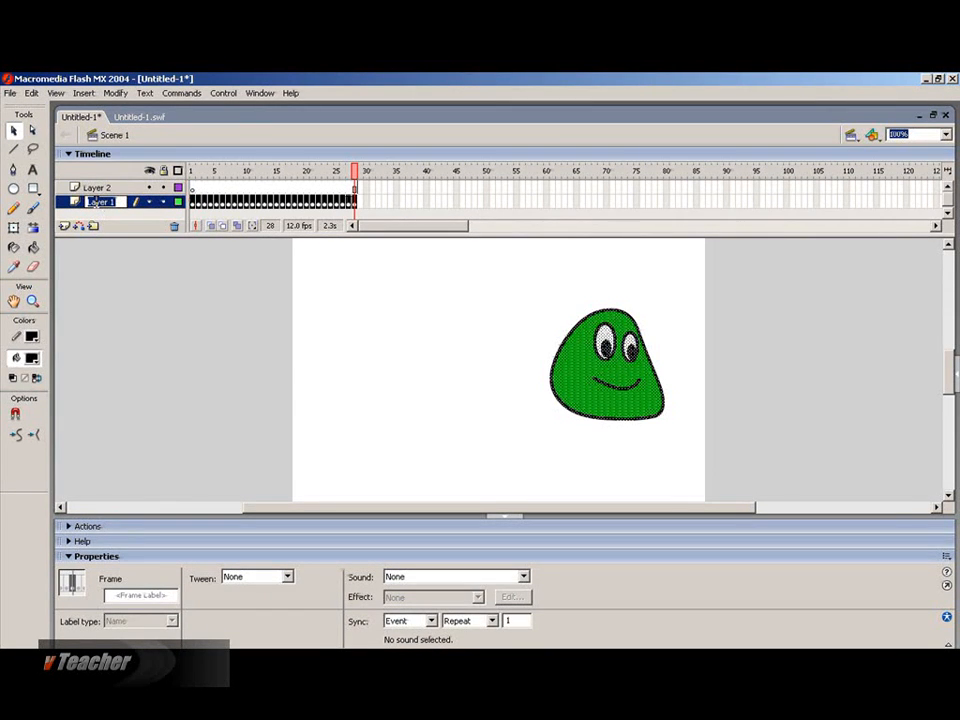
type("green")
double_click(99, 189)
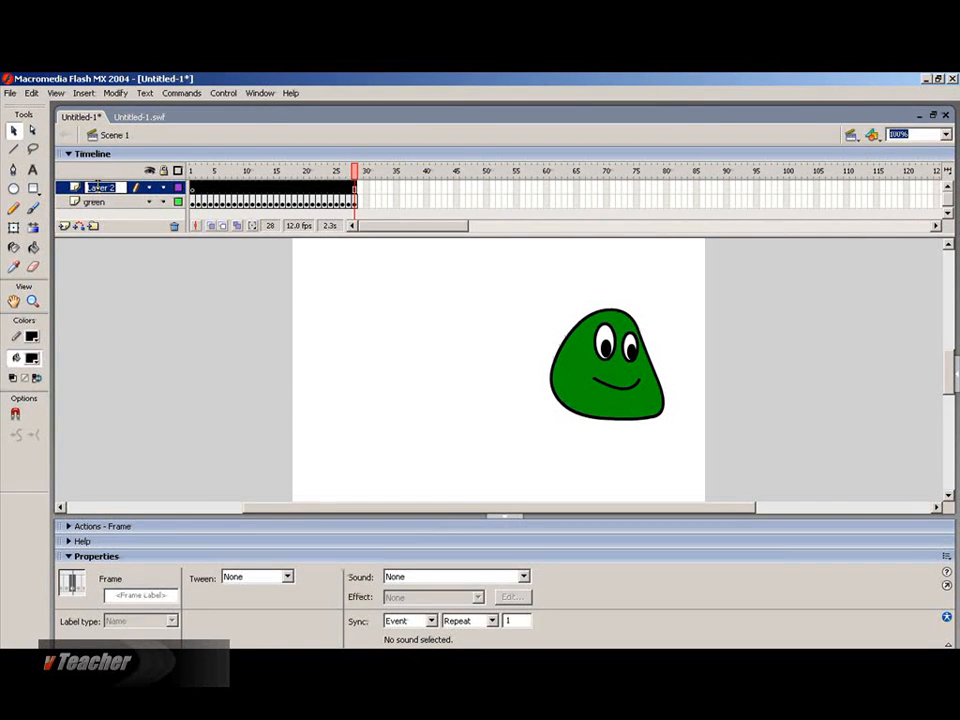
type("yellow")
left_click(233, 281)
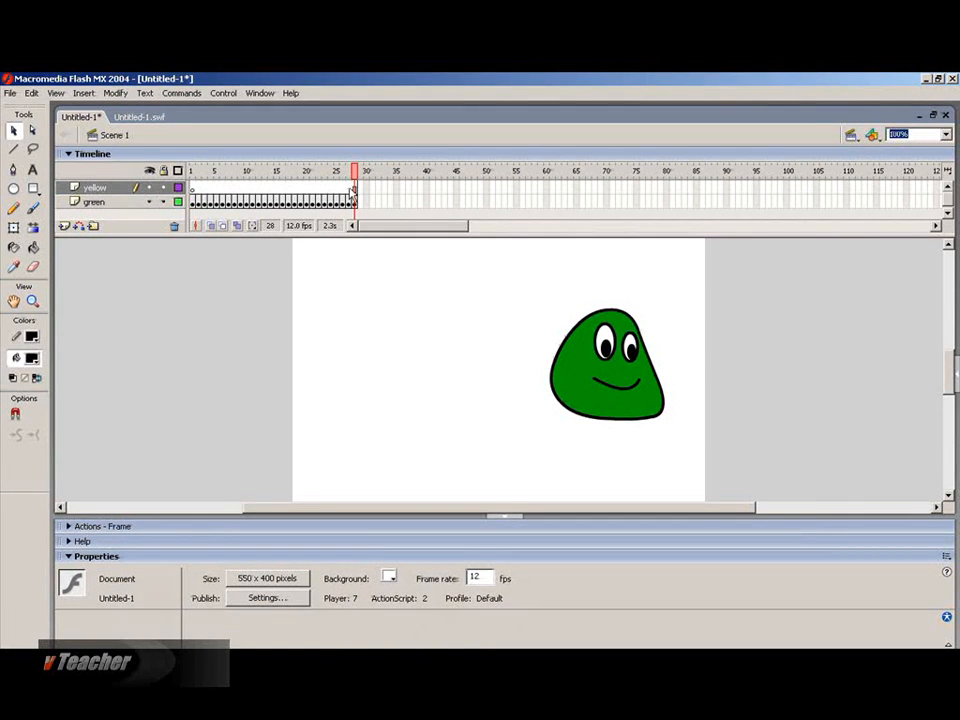
Step: Paste the yellow character into frame 1 of the yellow layer and place it right of the green one, at about X 291, Y 114
left_click(195, 191)
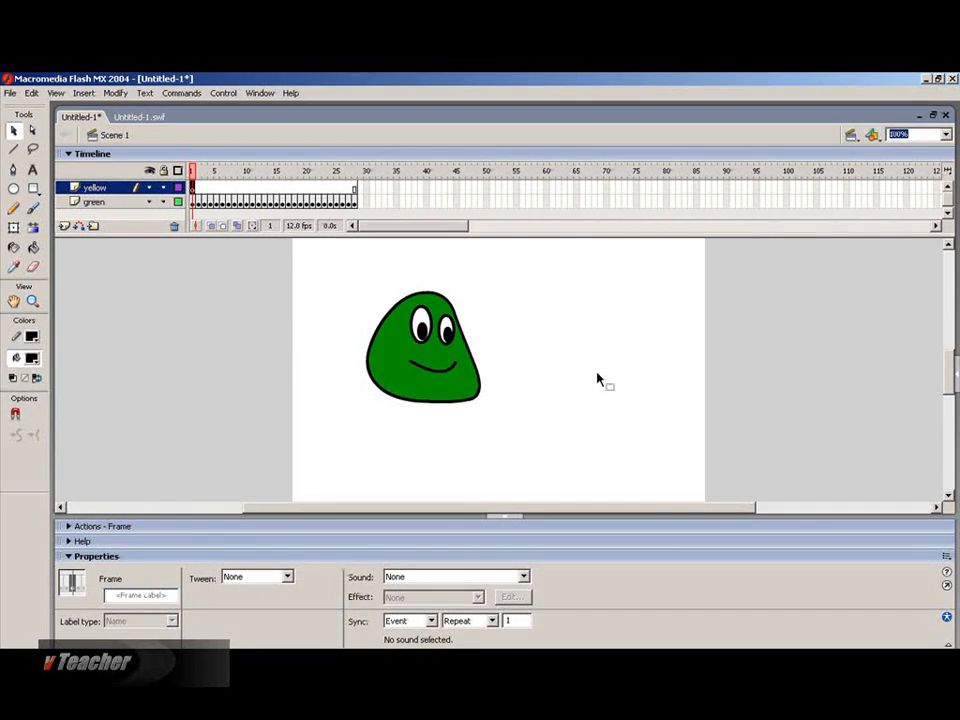
key("ctrl+v")
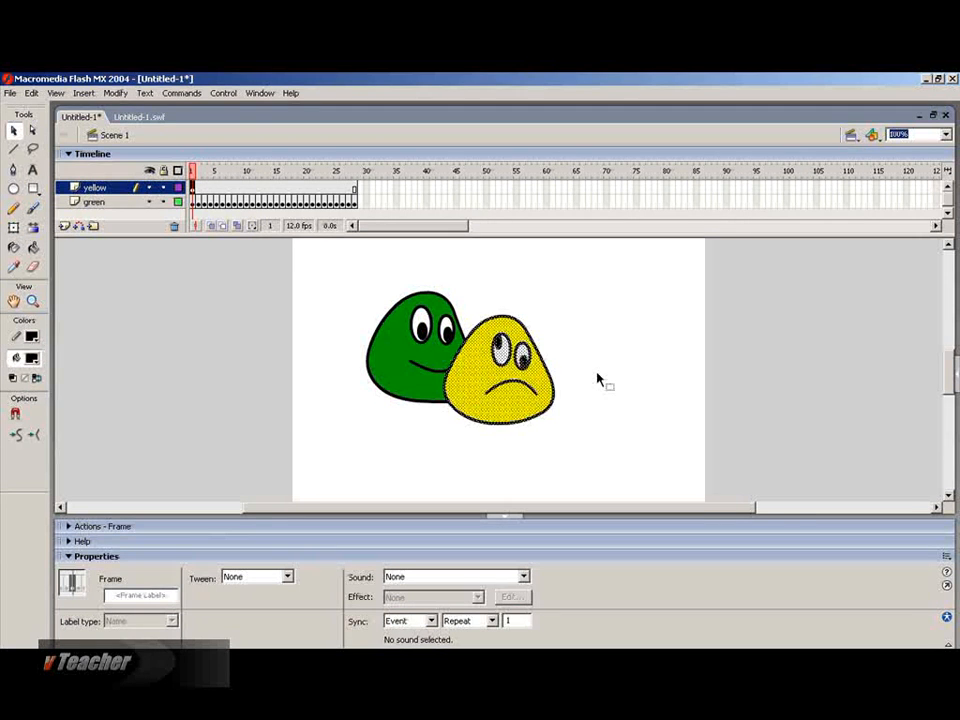
left_click_drag(480, 385, 547, 360)
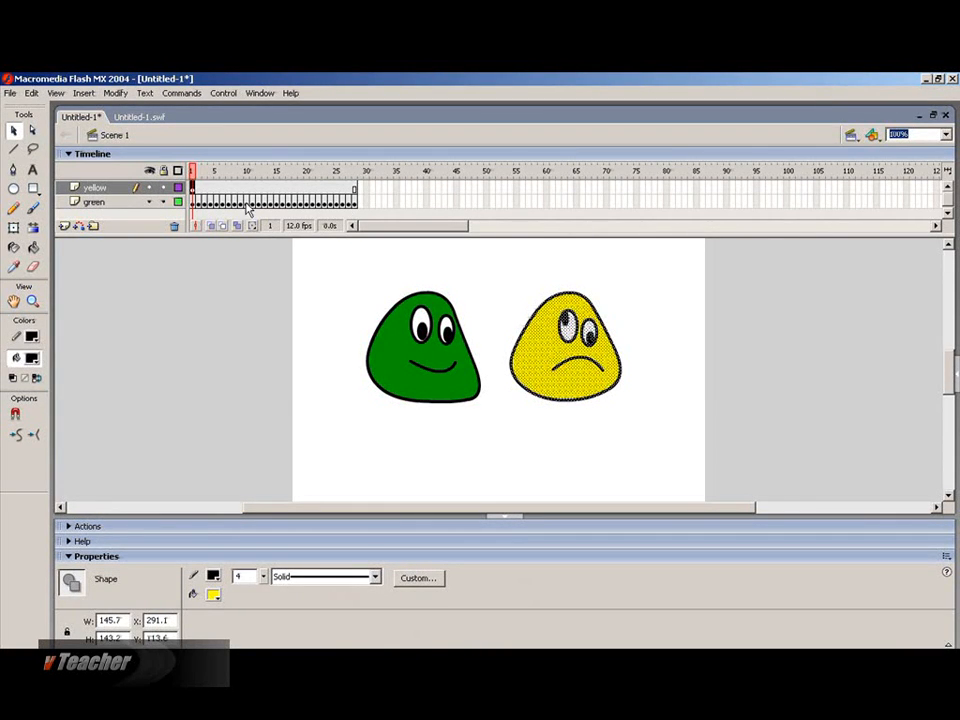
mouse_move(194, 173)
left_mouse_down()
mouse_move(336, 175)
mouse_move(192, 176)
left_mouse_up()
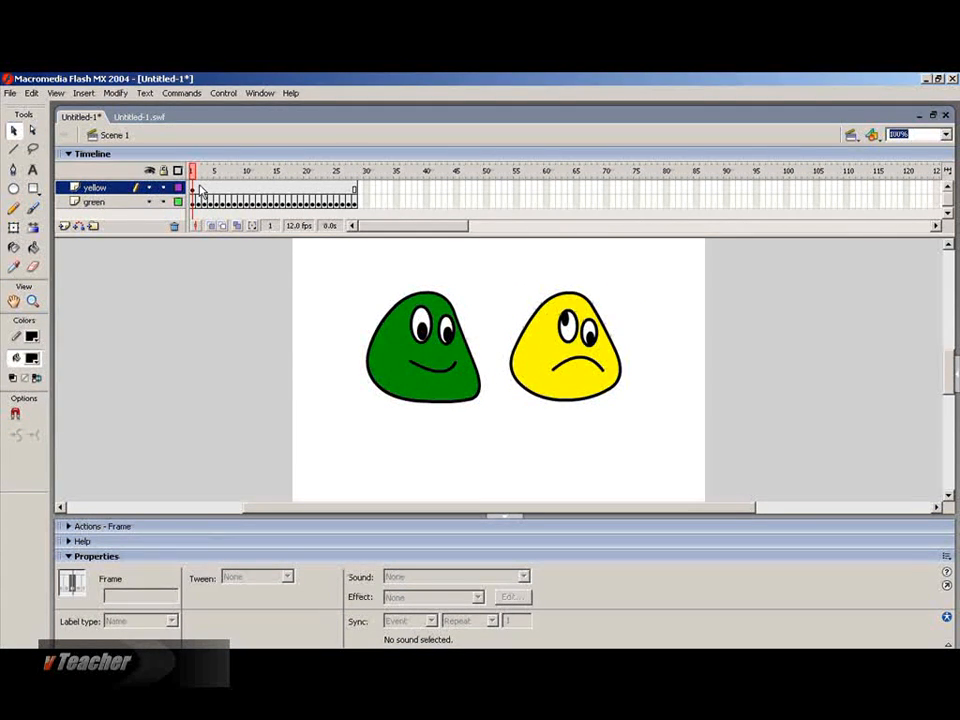
Step: Insert keyframes at frames 2 and 3 of the yellow layer, moving the yellow character left to about X 275 and X 264 respectively
right_click(199, 190)
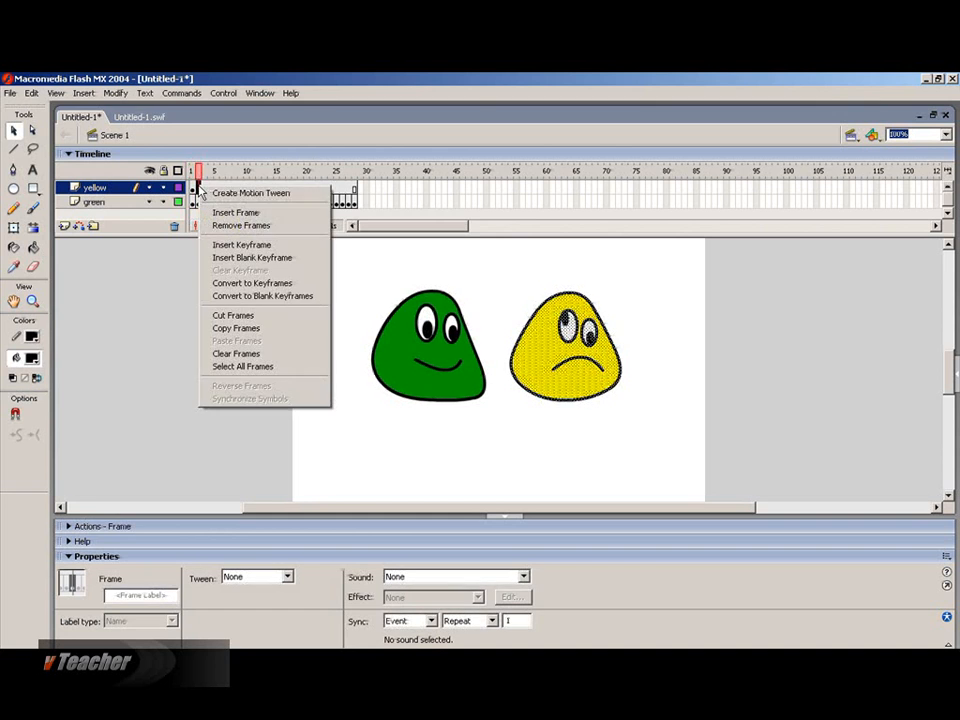
left_click(241, 245)
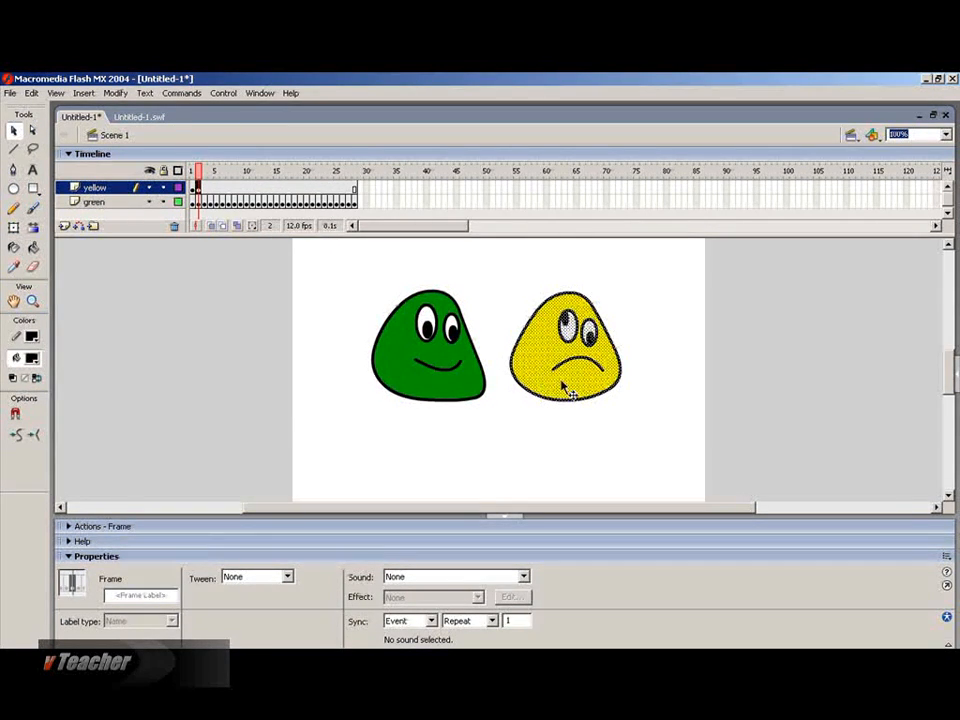
left_click_drag(568, 386, 548, 390)
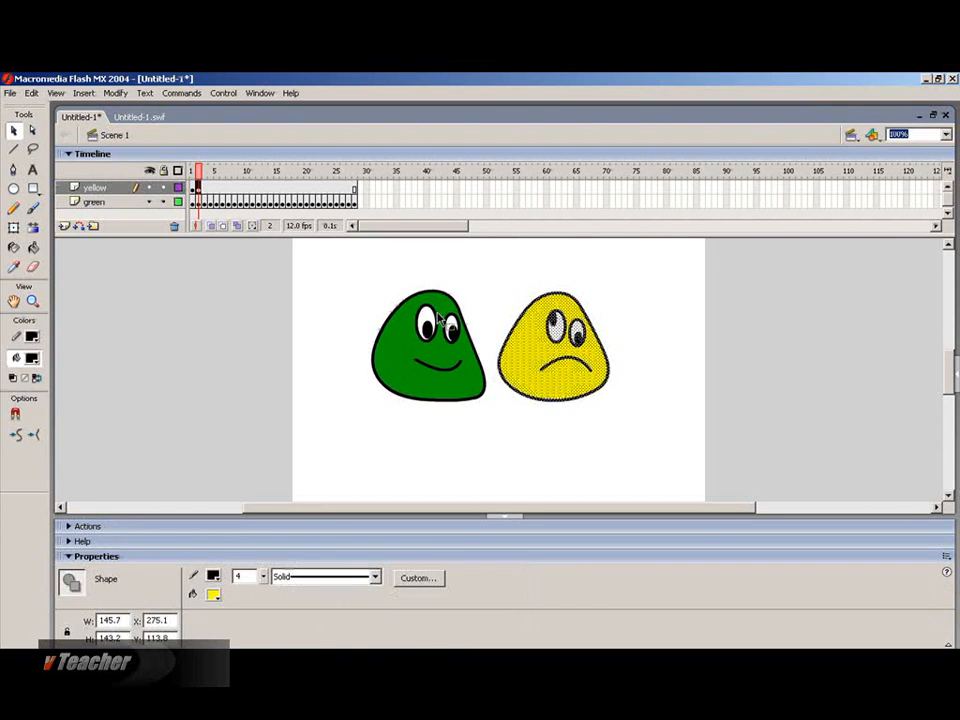
right_click(203, 190)
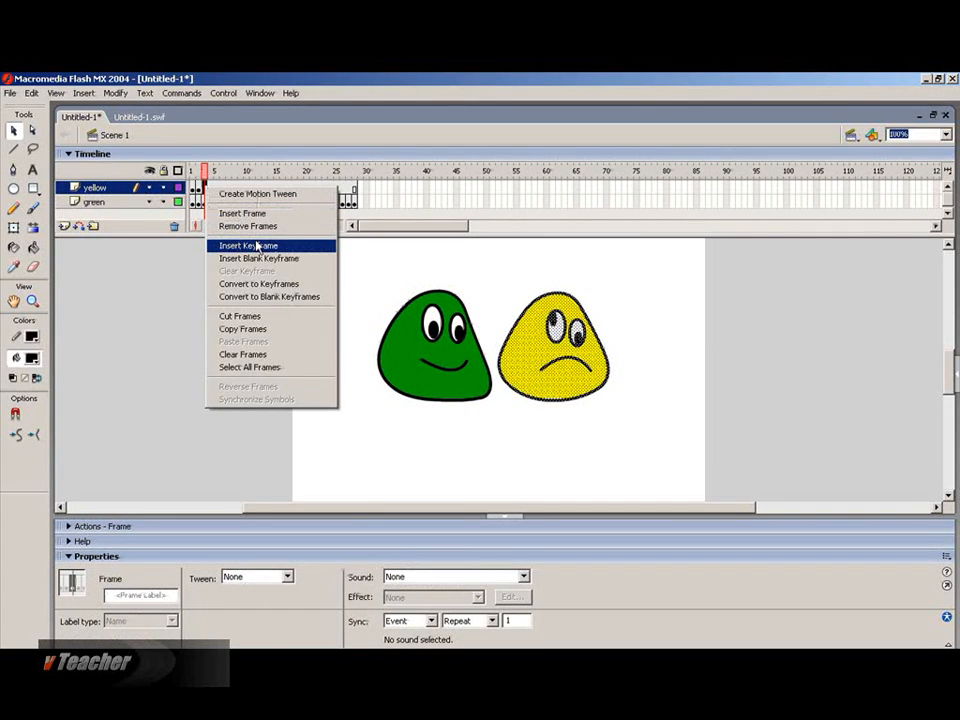
left_click(256, 246)
mouse_move(545, 345)
left_mouse_down()
mouse_move(541, 358)
mouse_move(533, 346)
left_mouse_up()
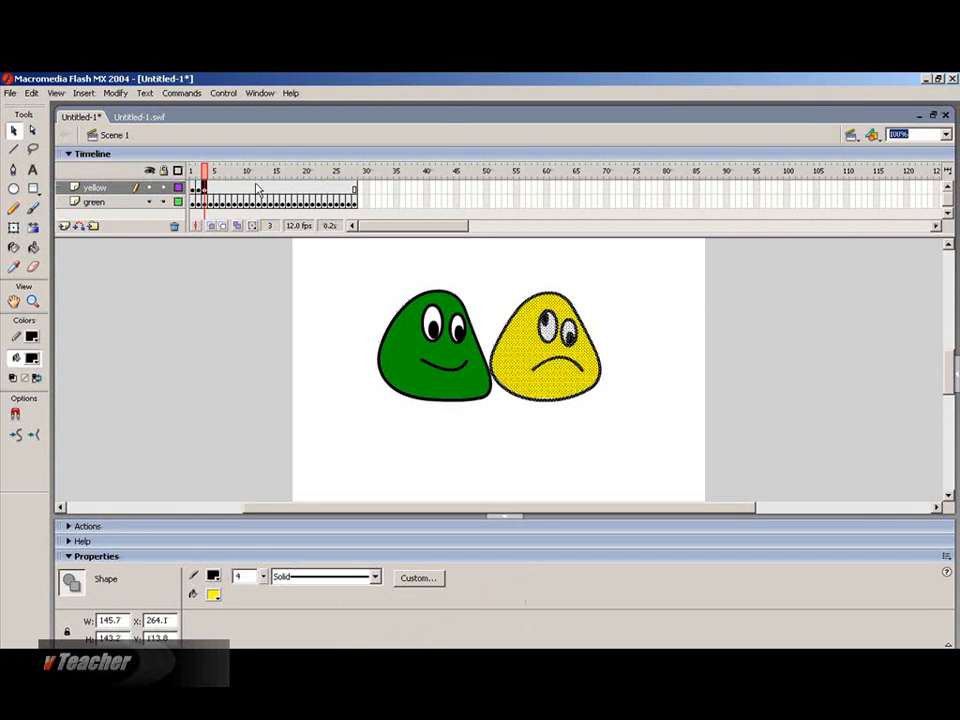
Step: Insert keyframes at frames 4 and 5 of the yellow layer, moving the yellow character left to about X 252 and X 241 respectively
right_click(212, 190)
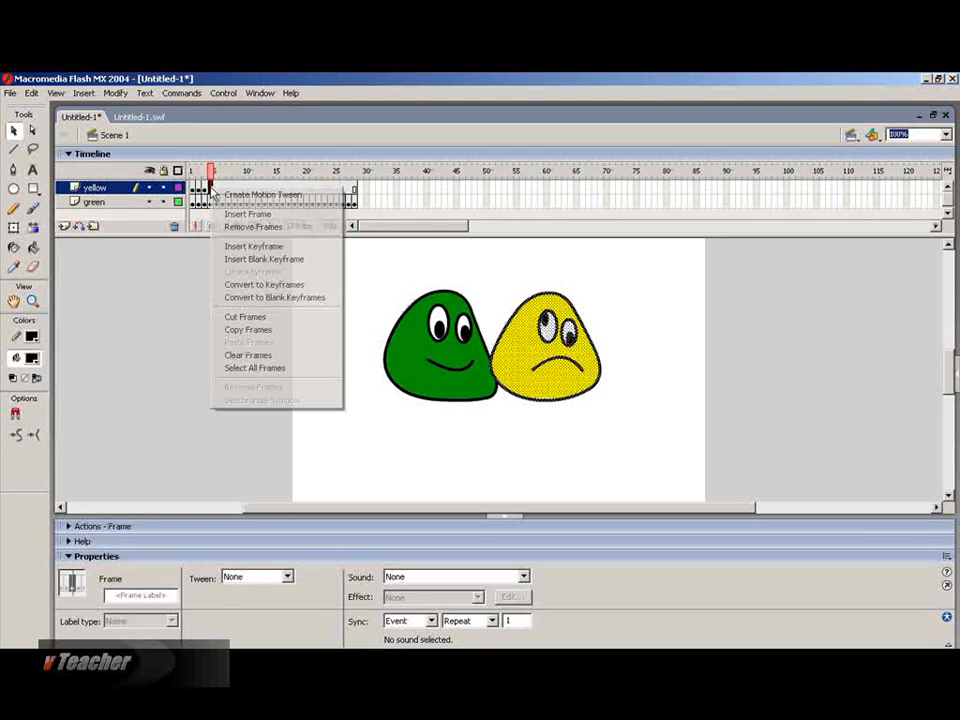
left_click(253, 246)
left_click_drag(527, 367, 515, 368)
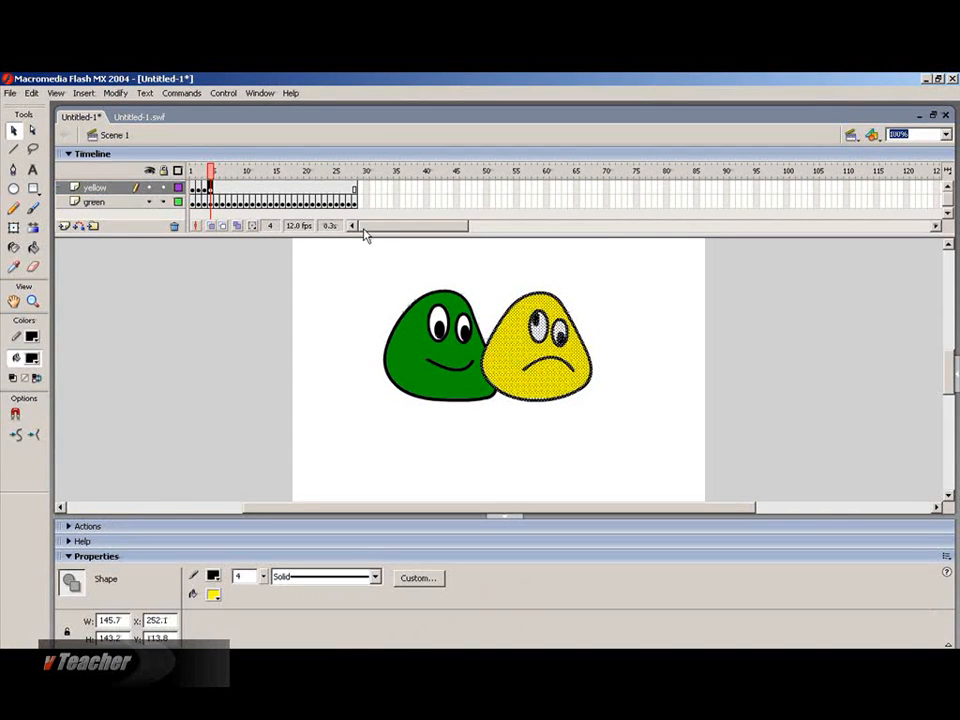
right_click(218, 190)
left_click(266, 248)
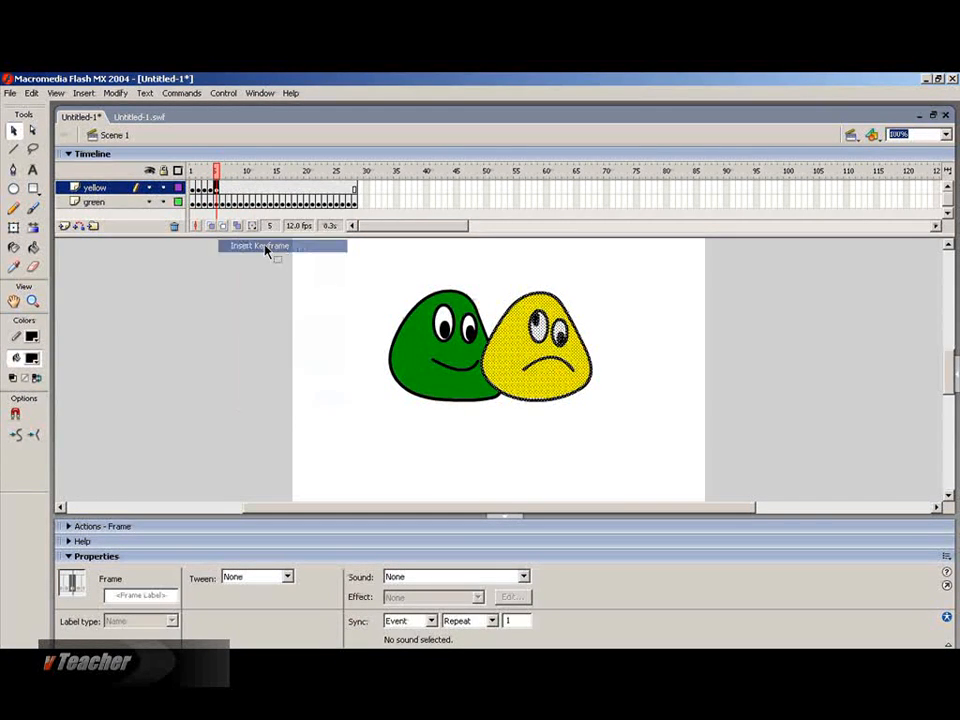
left_click_drag(519, 372, 511, 372)
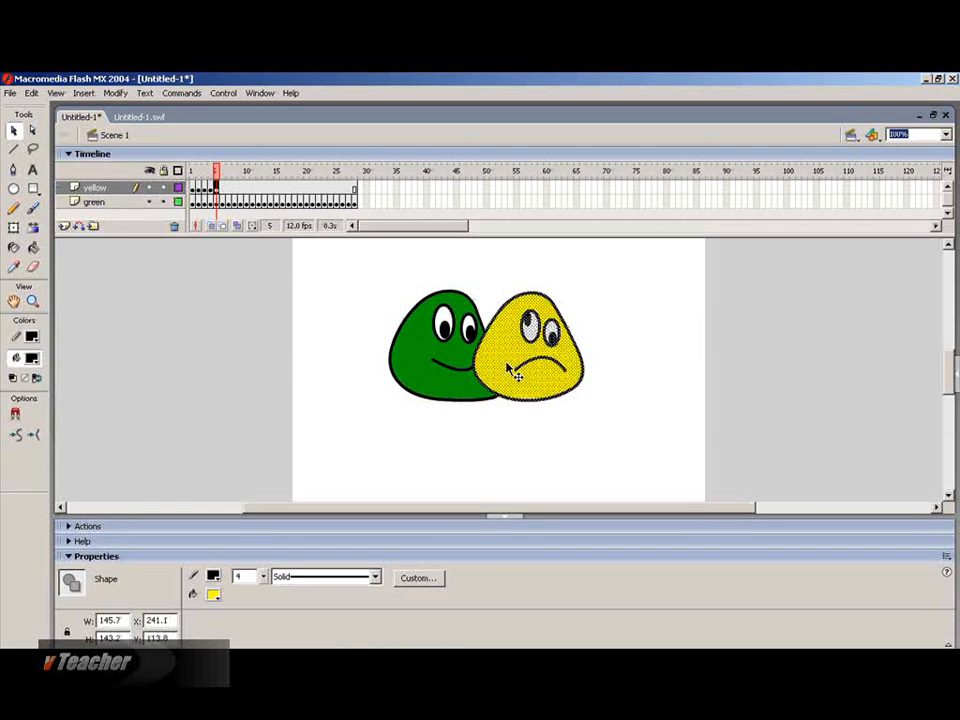
Step: Insert a keyframe at frame 6 of the yellow layer and move the yellow character further left over the green one, to about X 228
right_click(223, 190)
left_click(252, 250)
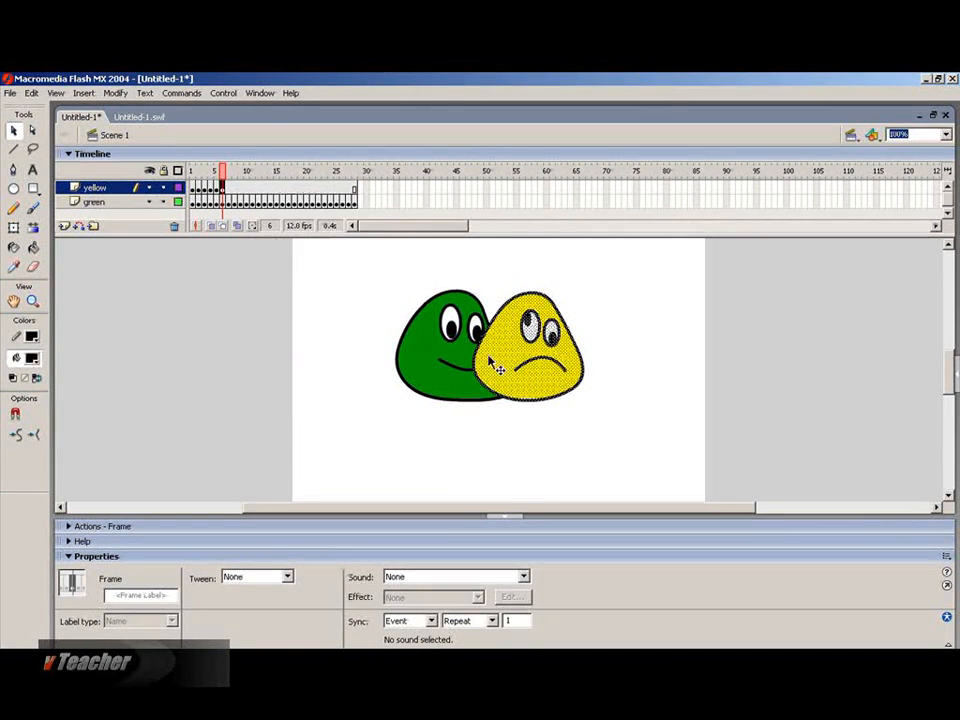
left_click_drag(499, 364, 494, 368)
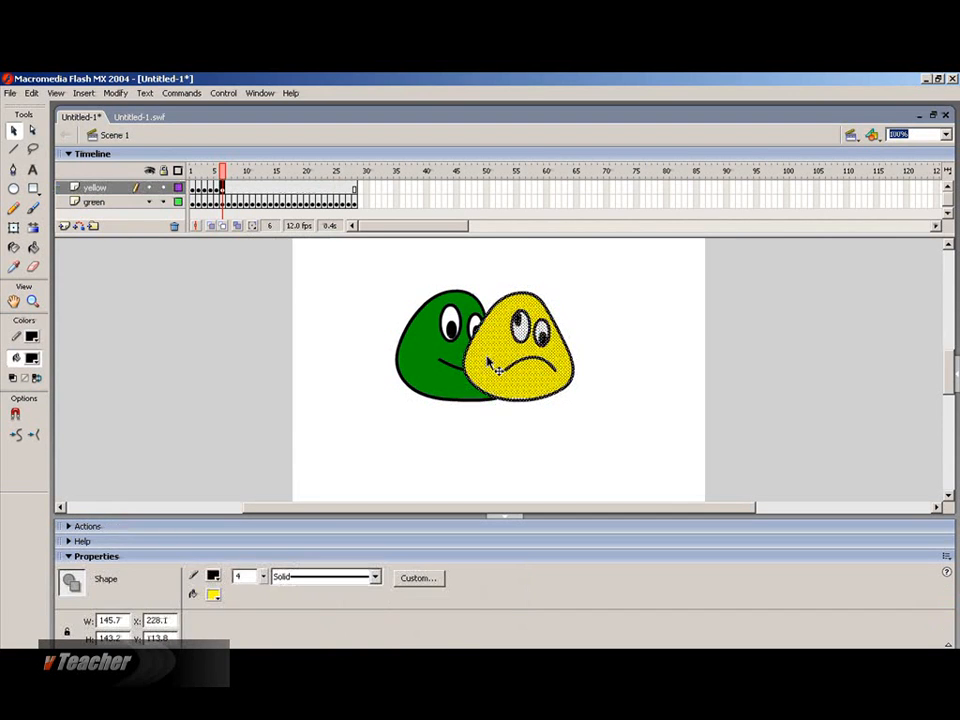
Step: Insert keyframes at frames 7 and 8 of the yellow layer, moving the yellow character left to about X 217 and X 202 respectively
right_click(229, 190)
left_click(264, 242)
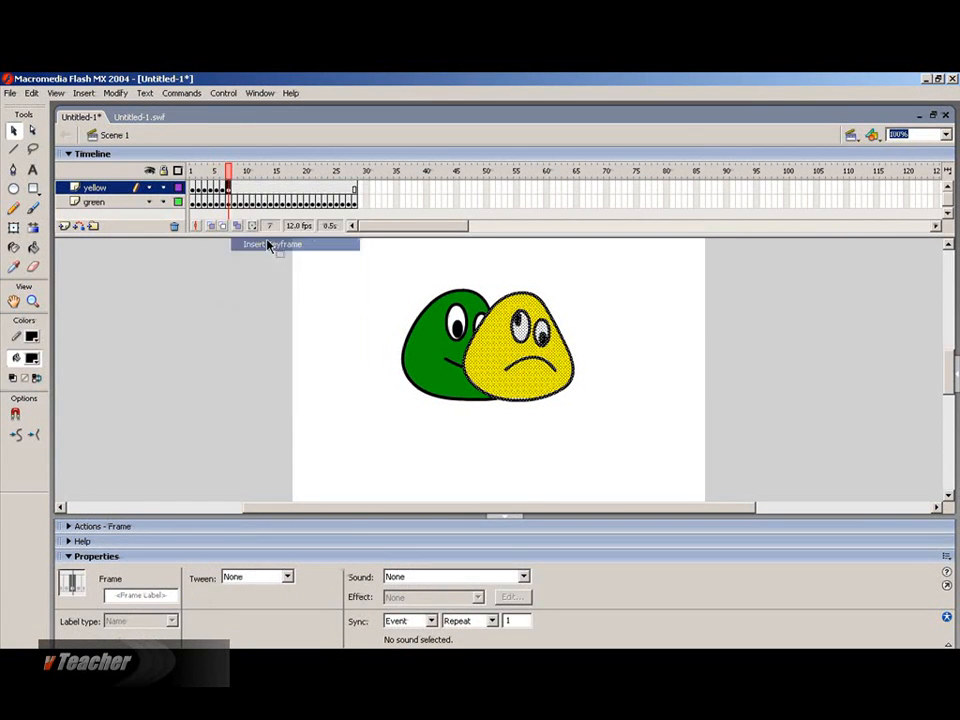
left_click_drag(497, 358, 488, 358)
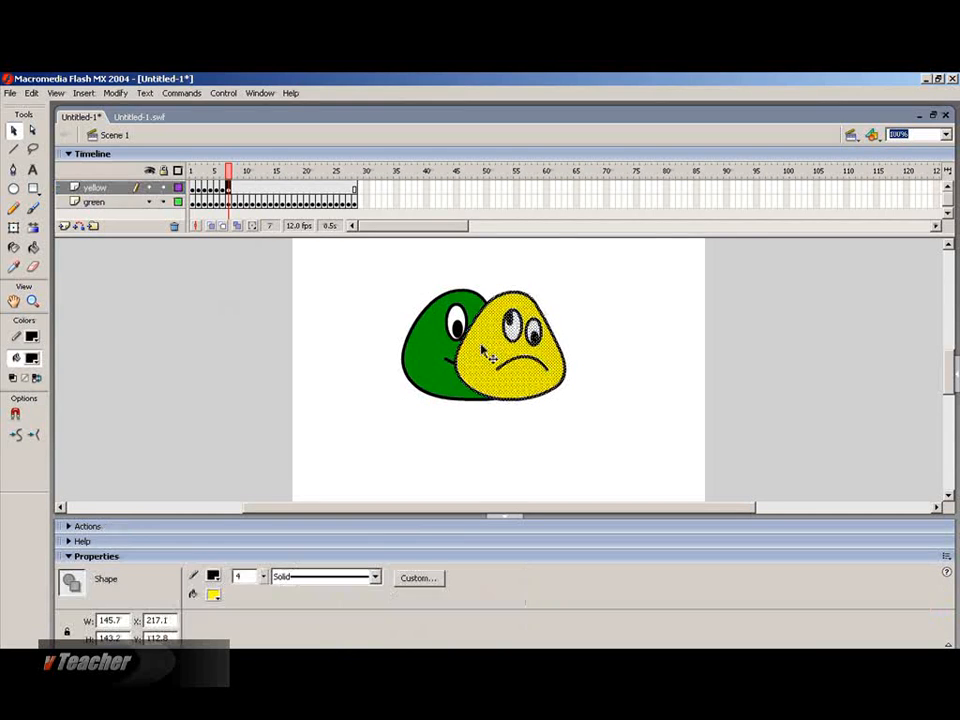
left_click(235, 190)
right_click(235, 190)
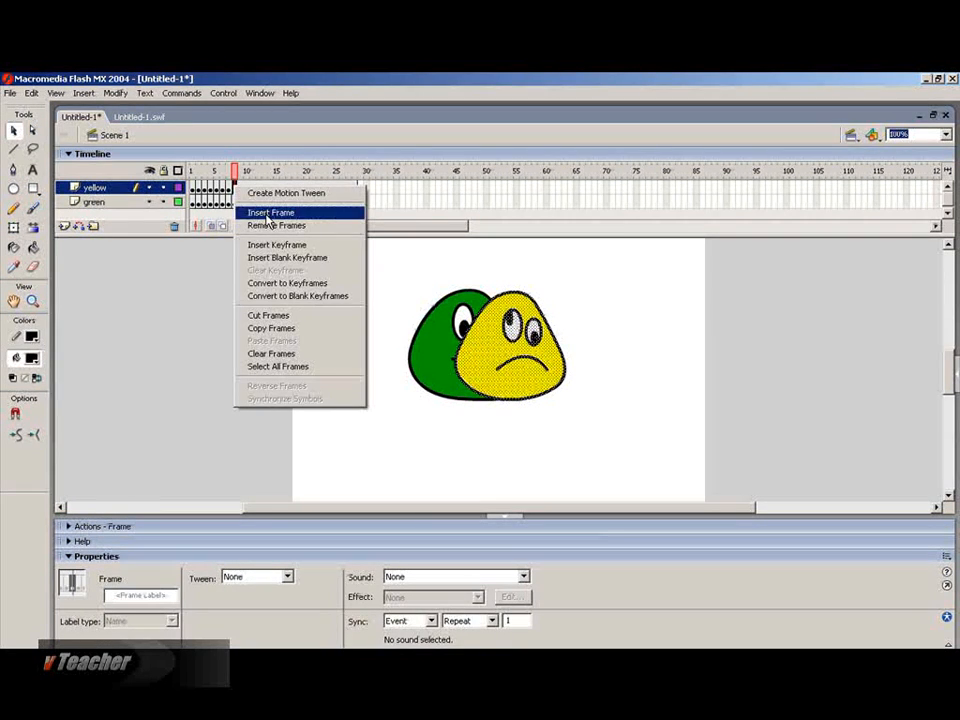
left_click(268, 245)
left_click_drag(491, 356, 479, 355)
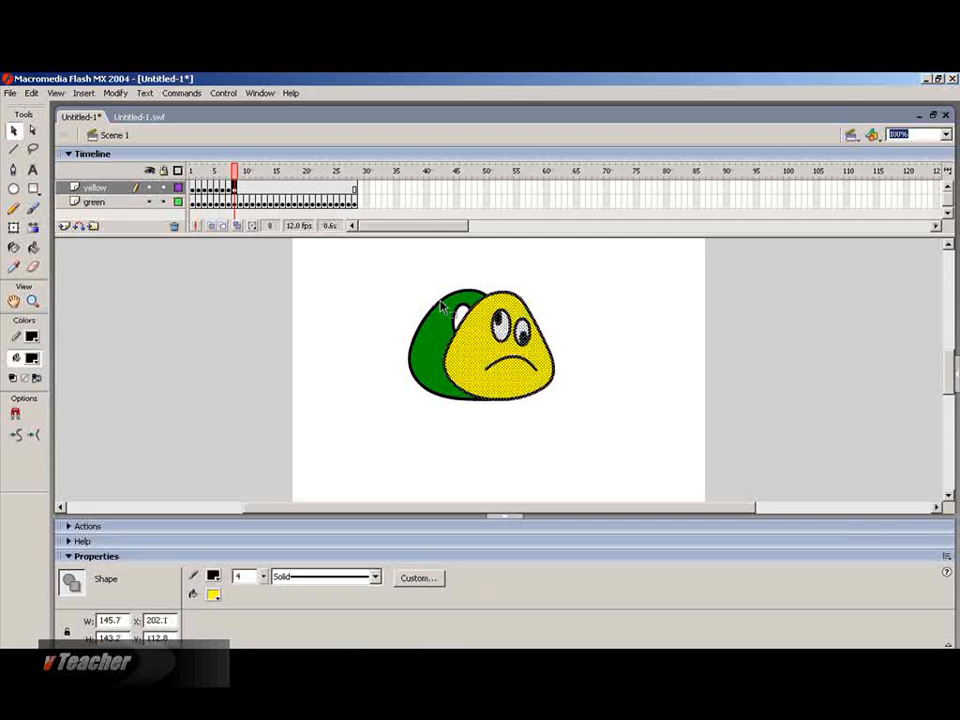
Step: Insert keyframes at frames 9 and 10 of the yellow layer, moving the yellow character left to about X 189, then slightly further across the green one
right_click(243, 191)
left_click(282, 245)
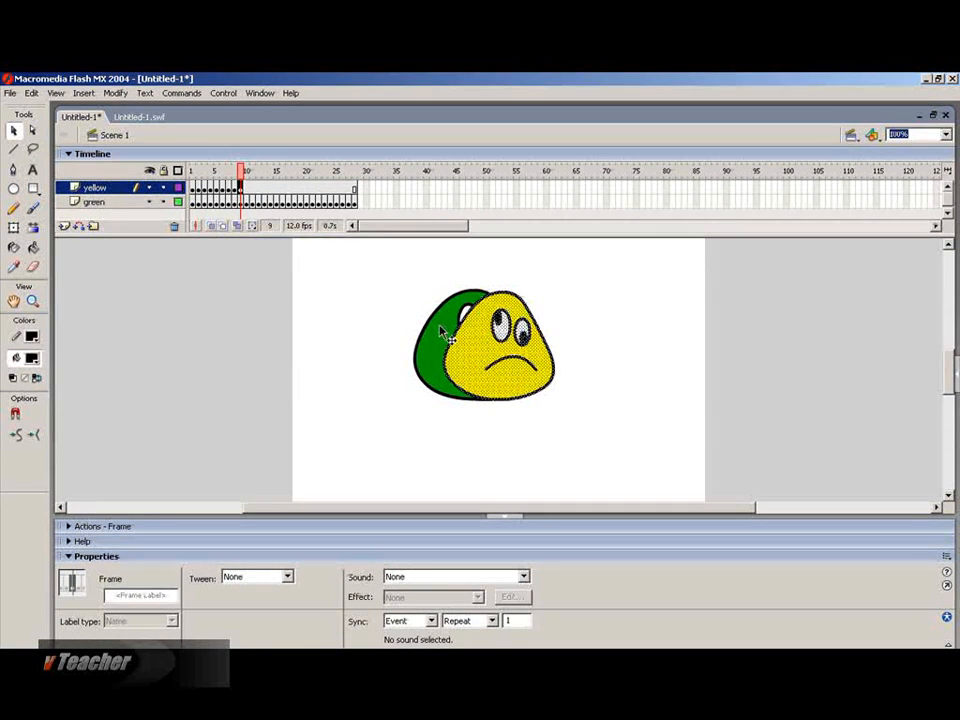
left_click_drag(487, 366, 477, 366)
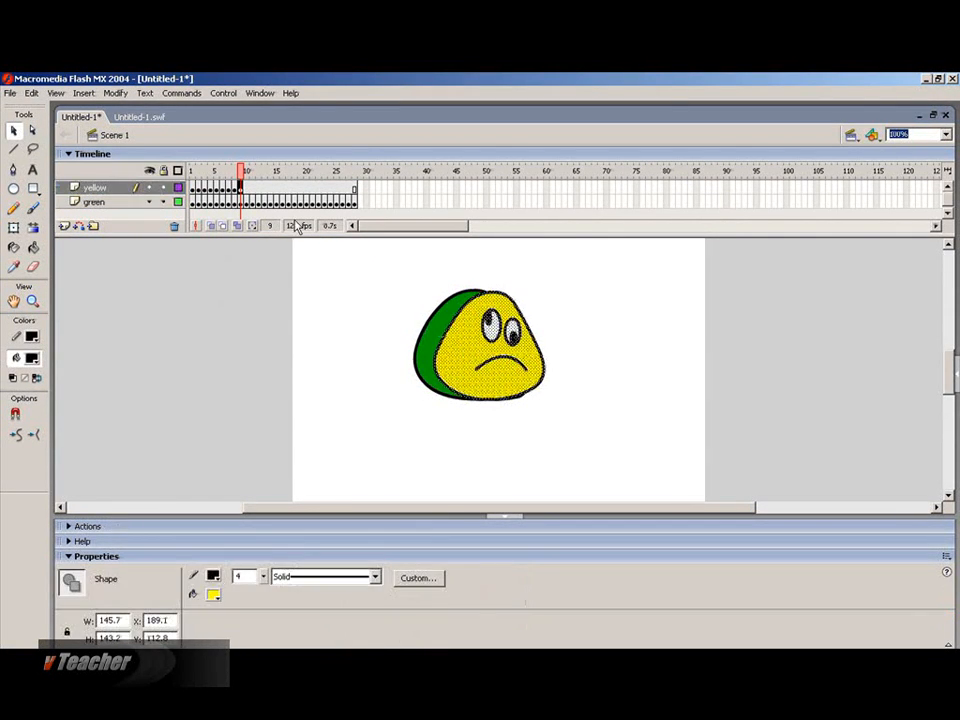
right_click(245, 190)
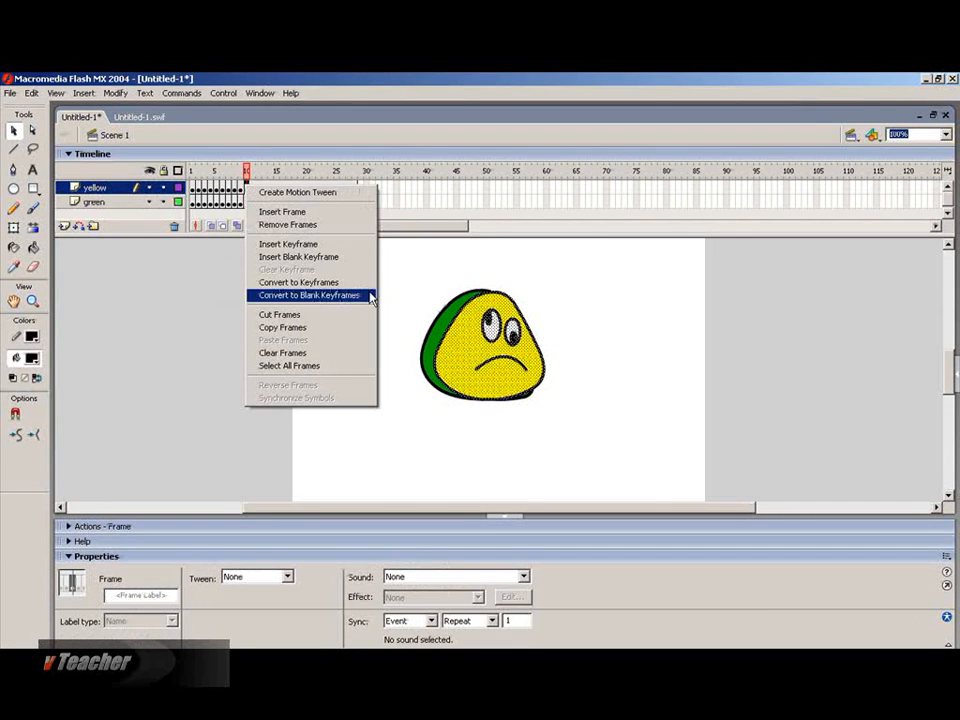
left_click(313, 244)
left_click_drag(454, 353, 444, 353)
Step: Insert keyframes at frames 11 and 12 of the yellow layer, moving the yellow character left to about X 158 and X 141 respectively
right_click(253, 190)
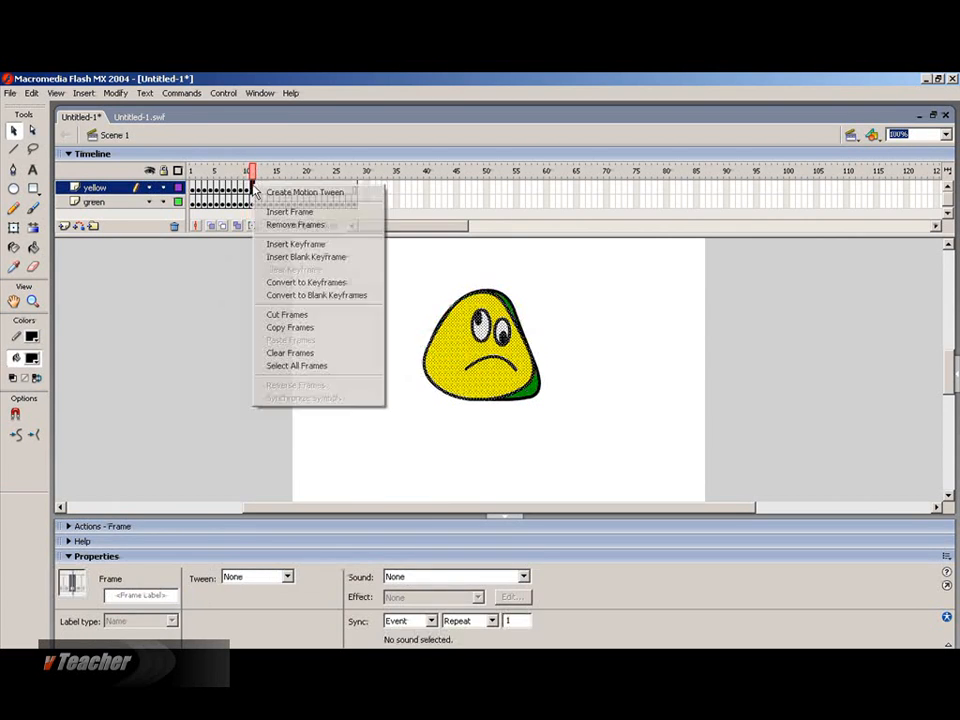
left_click(300, 242)
left_click_drag(453, 357, 440, 357)
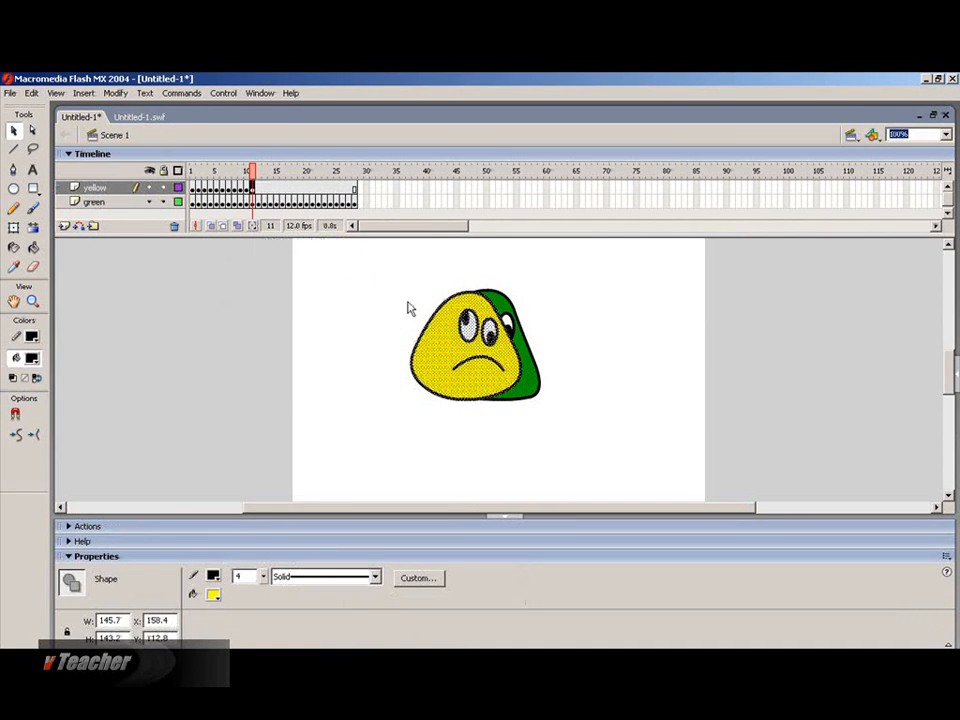
right_click(260, 188)
left_click(300, 242)
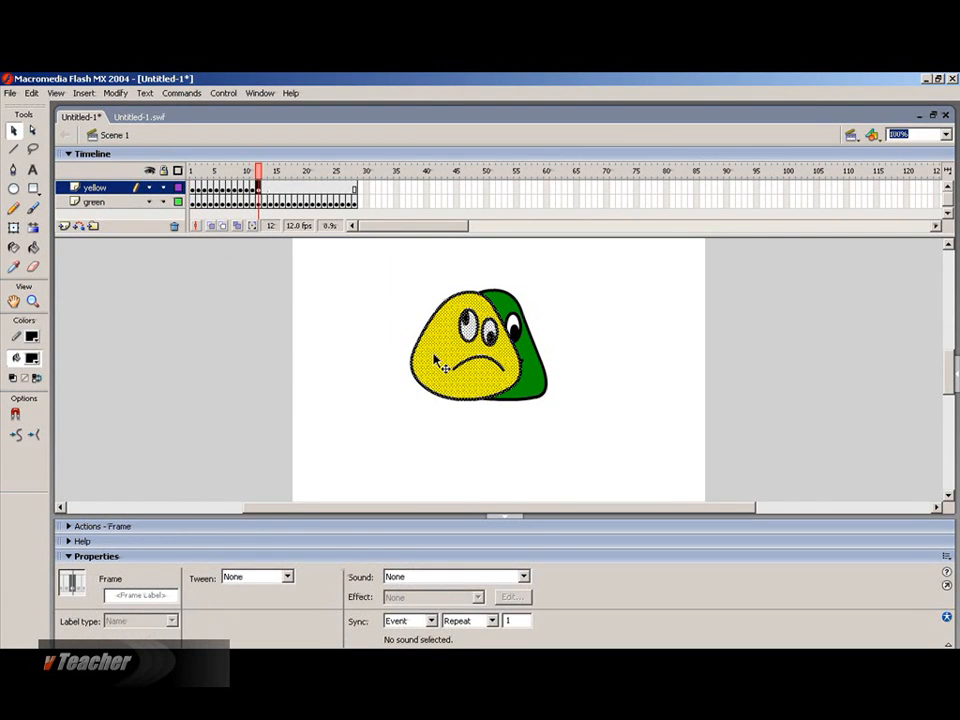
left_click_drag(435, 362, 422, 362)
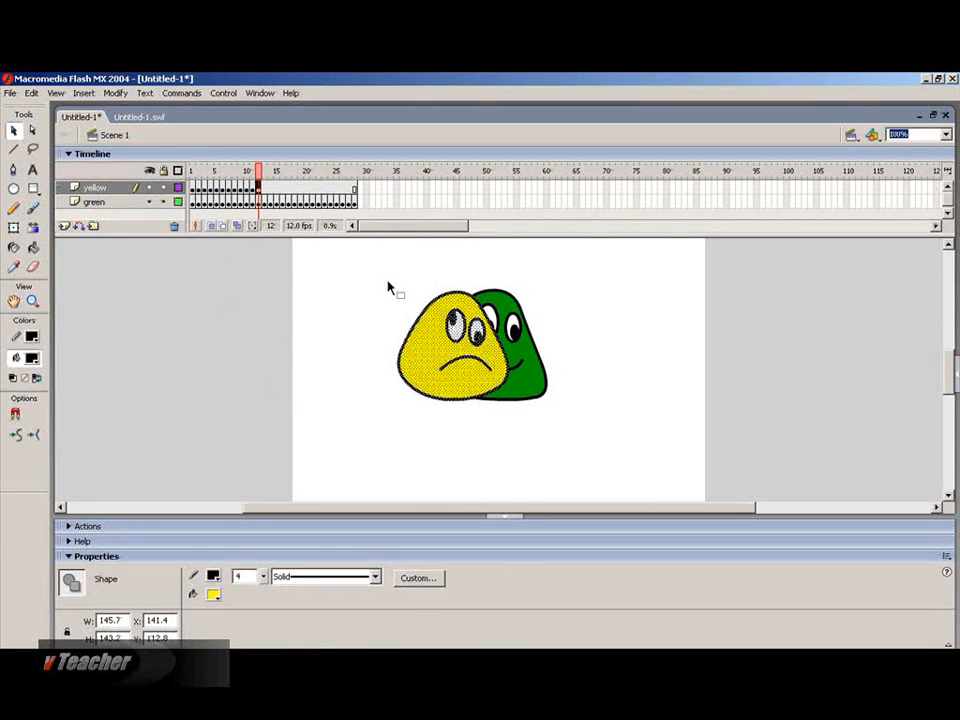
Step: Insert keyframes at frames 13 and 14 of the yellow layer, moving the yellow character left to about X 125 and X 109 respectively
right_click(264, 188)
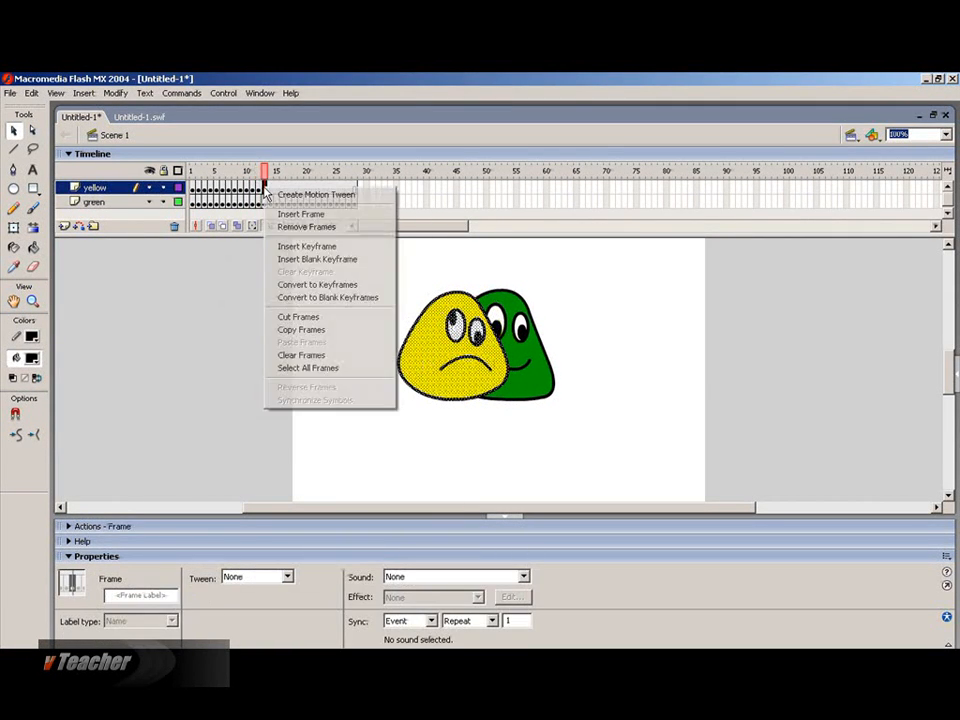
left_click(300, 245)
left_click_drag(428, 350, 415, 350)
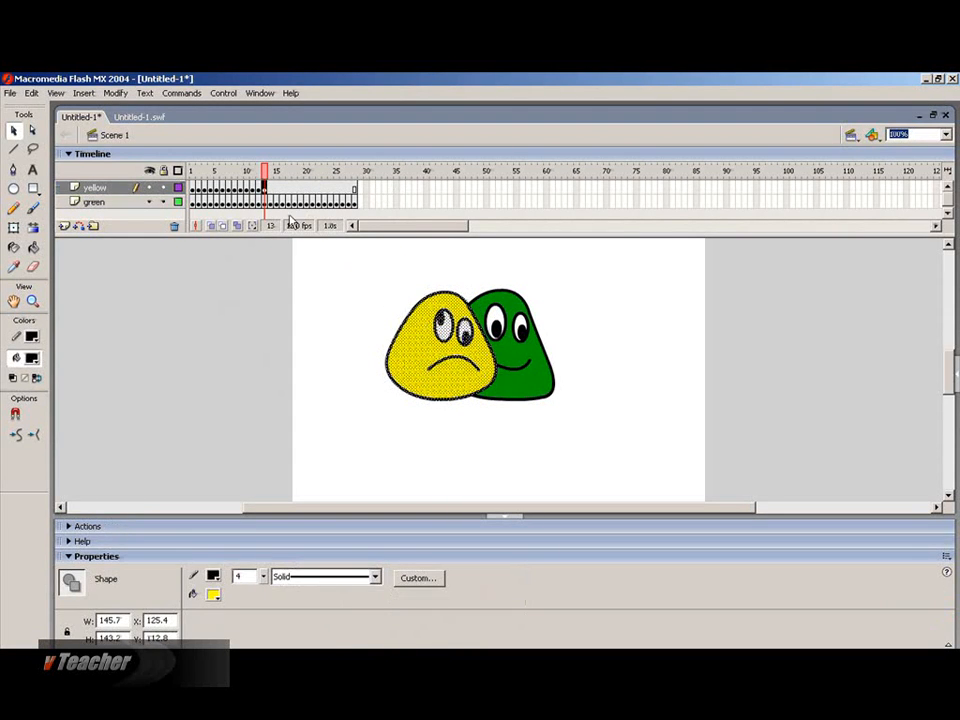
right_click(270, 190)
left_click(312, 246)
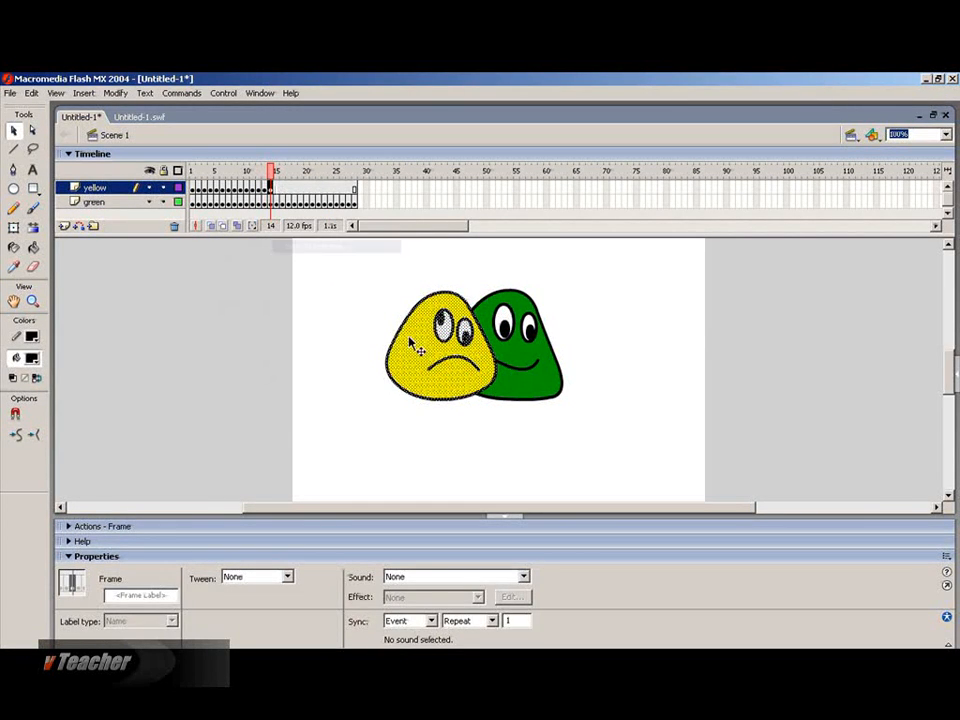
left_click_drag(428, 365, 415, 365)
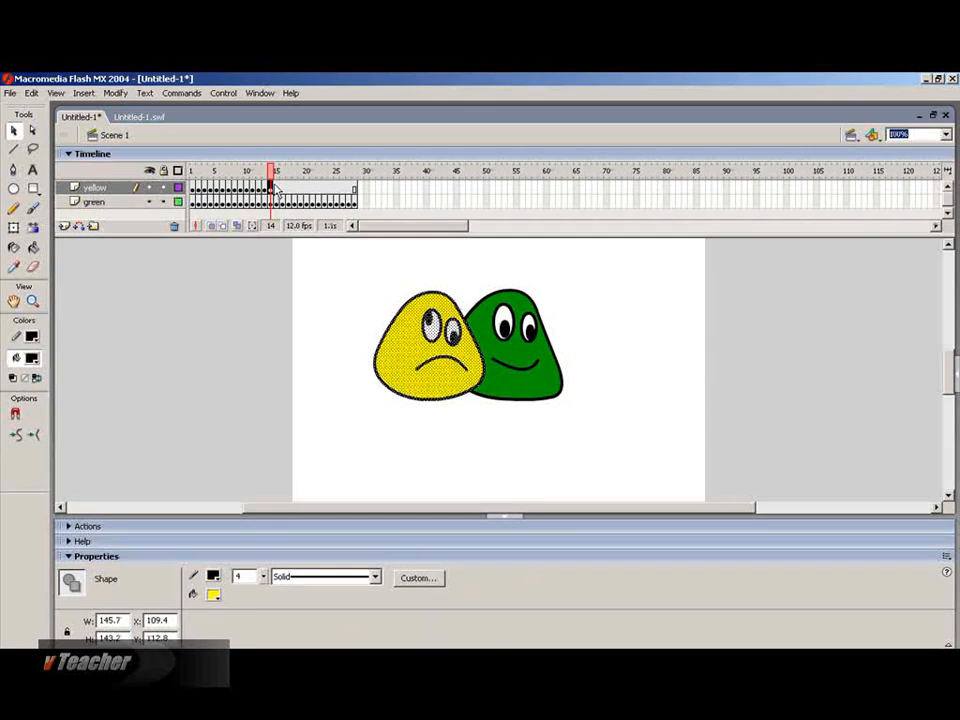
Step: Insert a keyframe at frame 15 of the yellow layer and move the yellow character left to about X 93
right_click(277, 190)
left_click(306, 244)
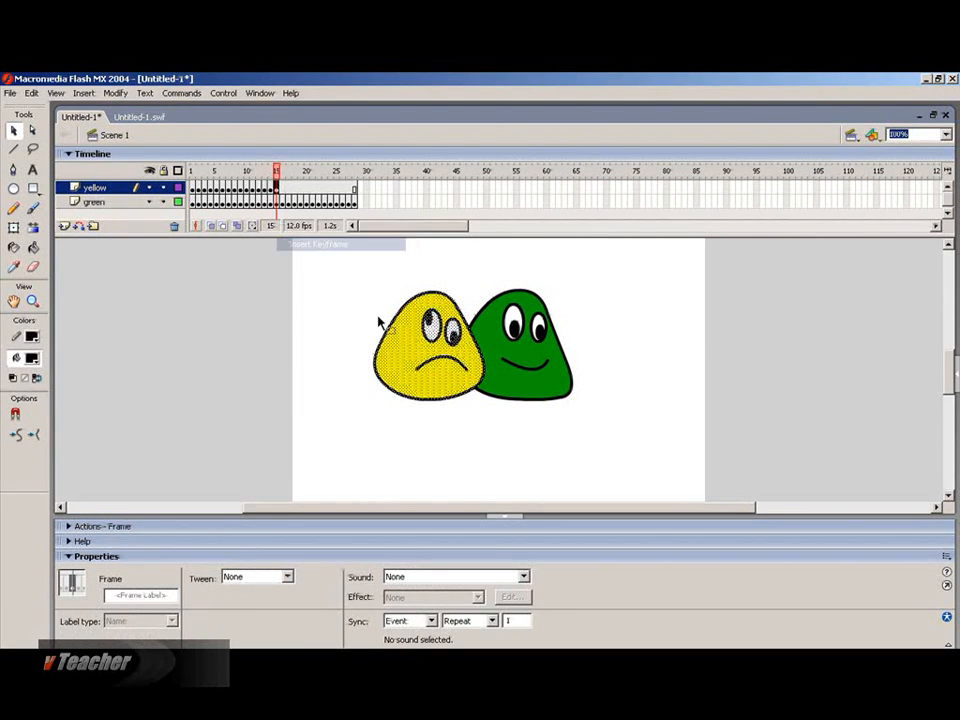
left_click_drag(408, 358, 396, 358)
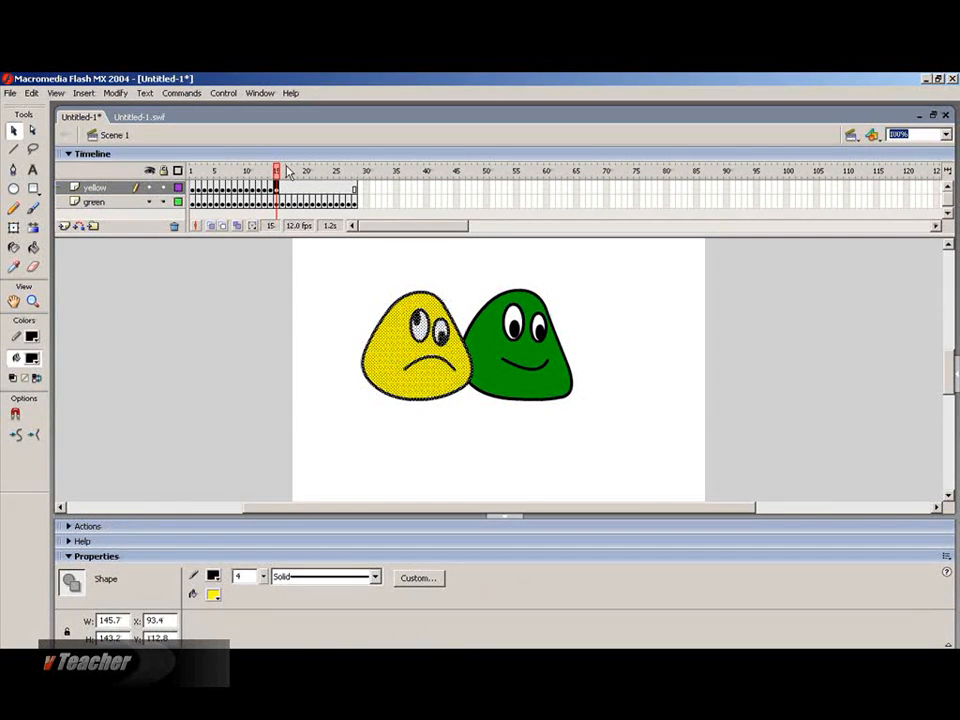
Step: Scrub back through the animation to frame 1 and add a layer named ball above the yellow layer
left_click_drag(277, 172, 196, 172)
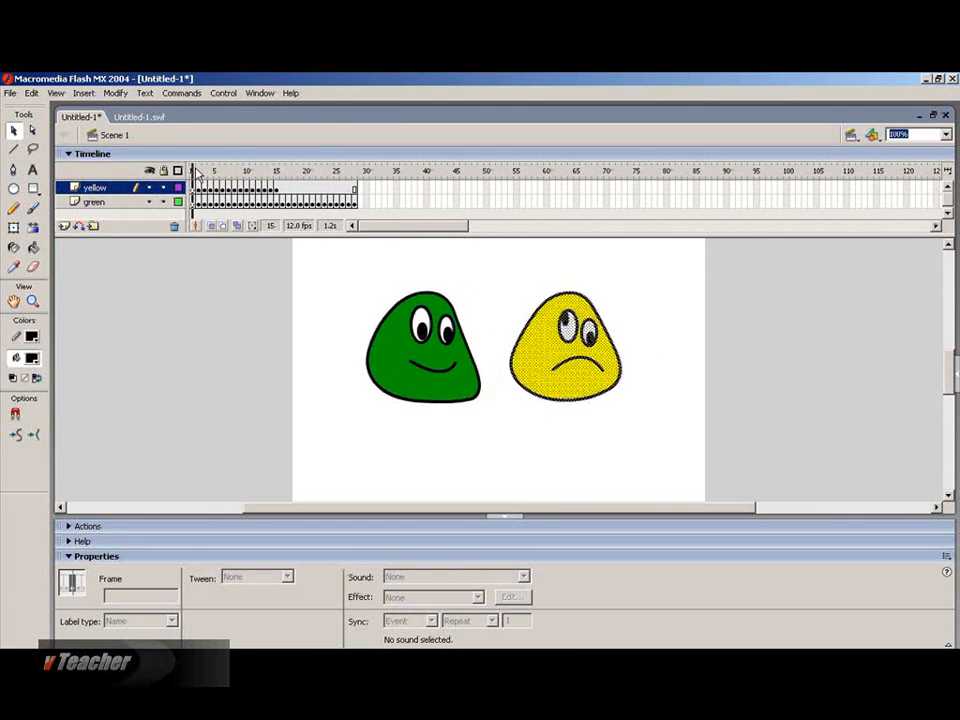
left_click(194, 172)
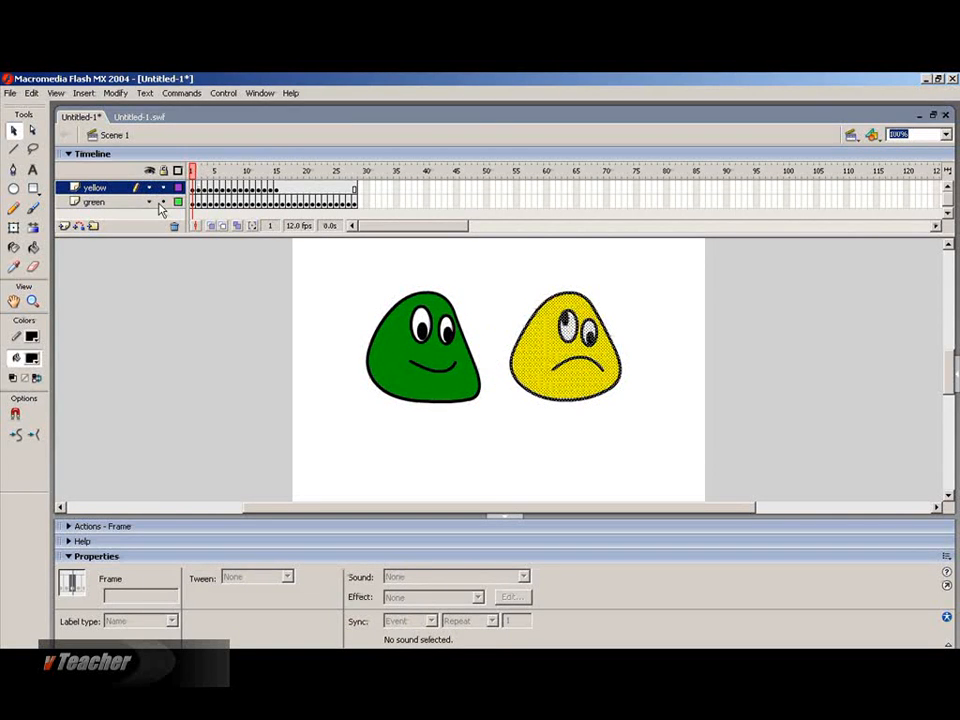
left_click(62, 226)
double_click(95, 187)
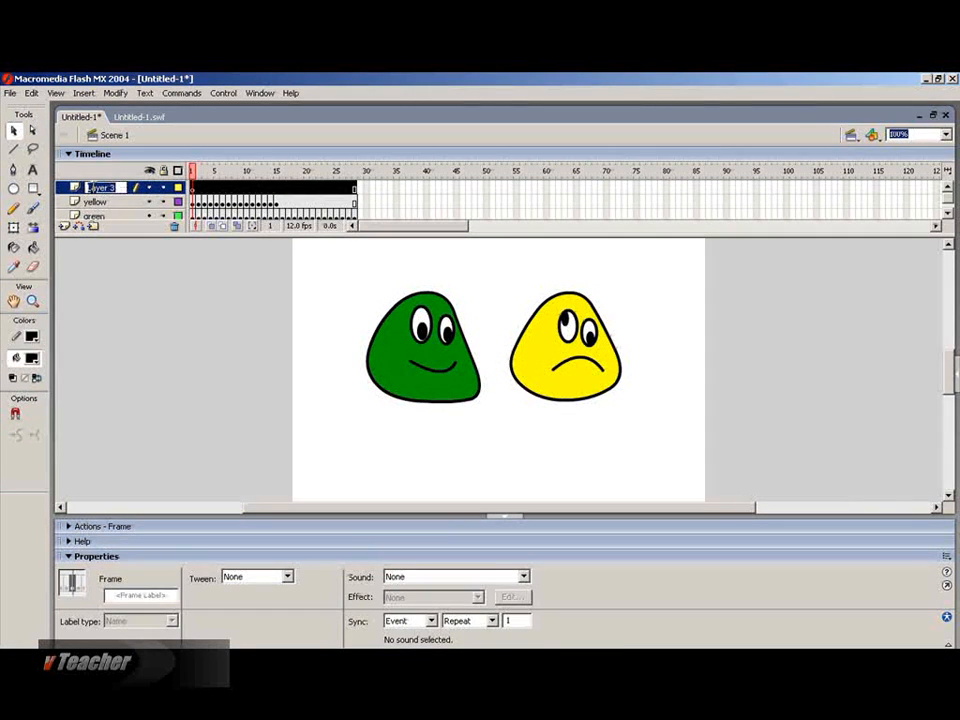
type("ball")
Step: Draw a circle about 63 by 64 px in frame 1 of the ball layer, between the bases of the two characters
left_click(195, 190)
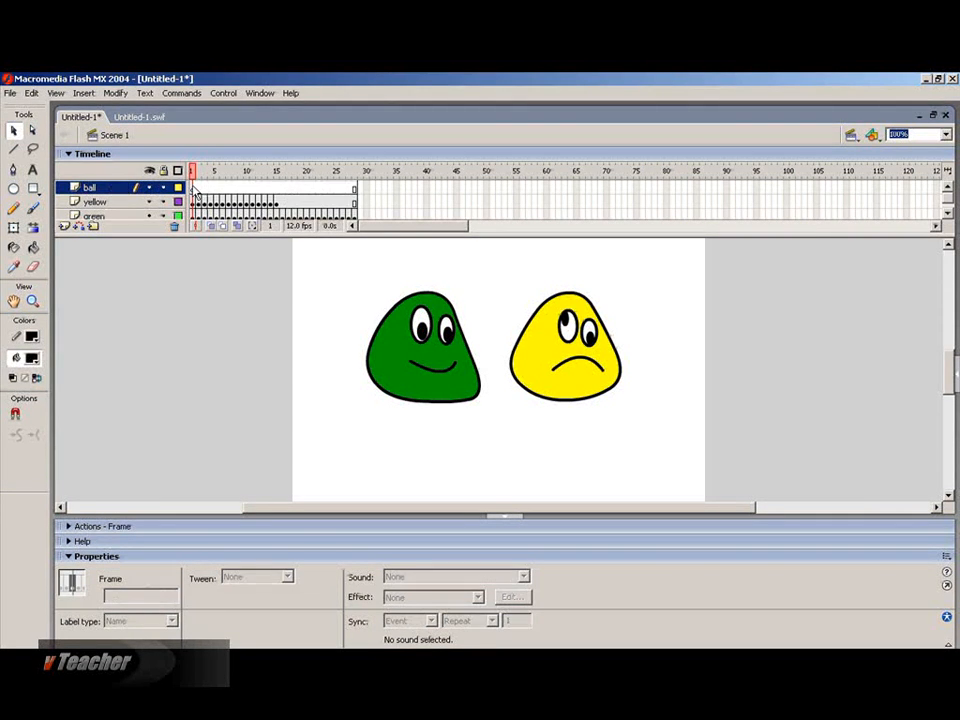
right_click(195, 190)
left_click(195, 188)
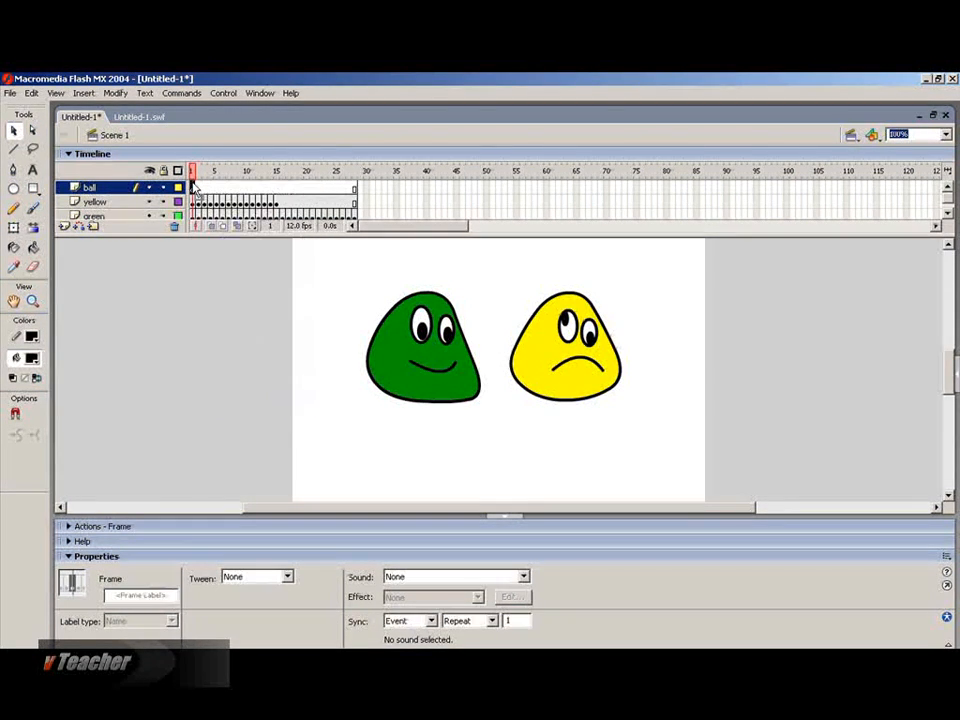
left_click(14, 188)
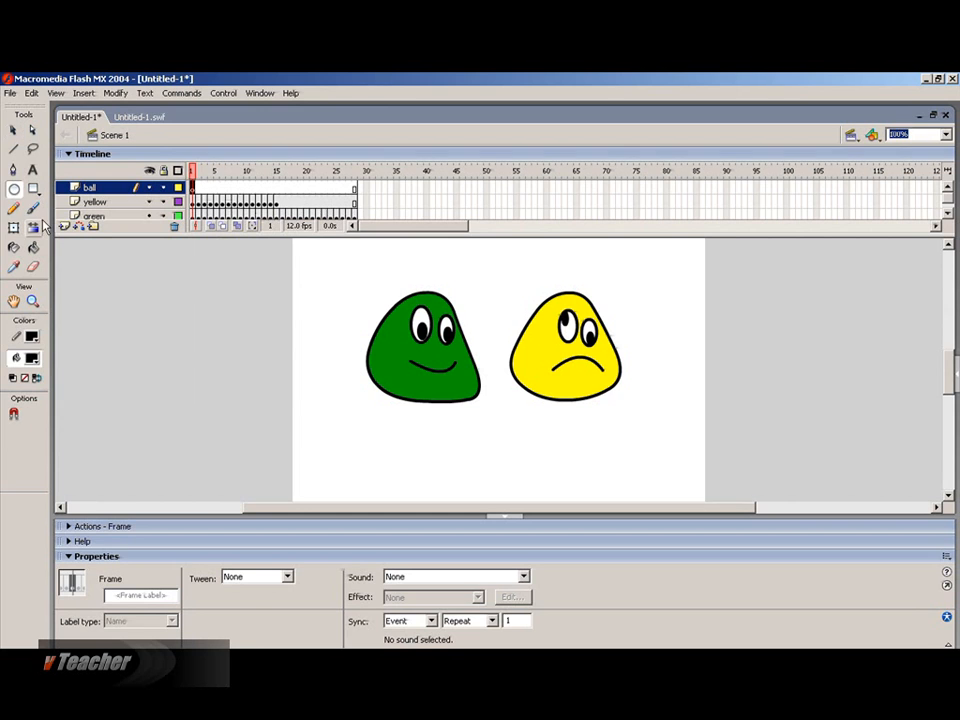
left_click_drag(536, 436, 490, 389)
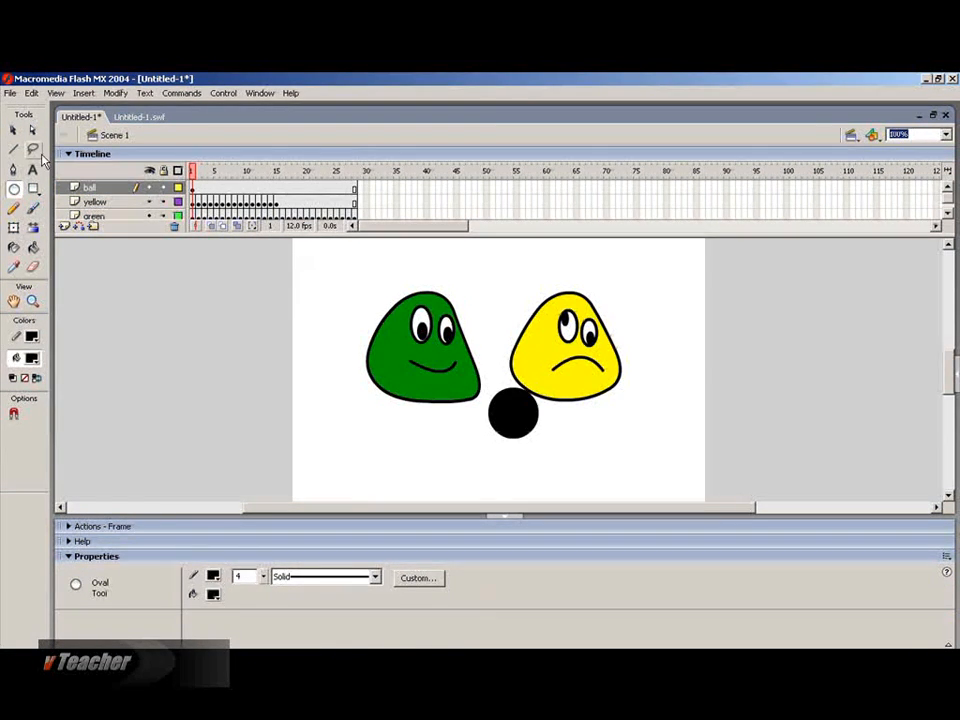
Step: Change the circle's fill color to red, #FF0000, keeping its black outline
left_click(14, 130)
left_click(514, 413)
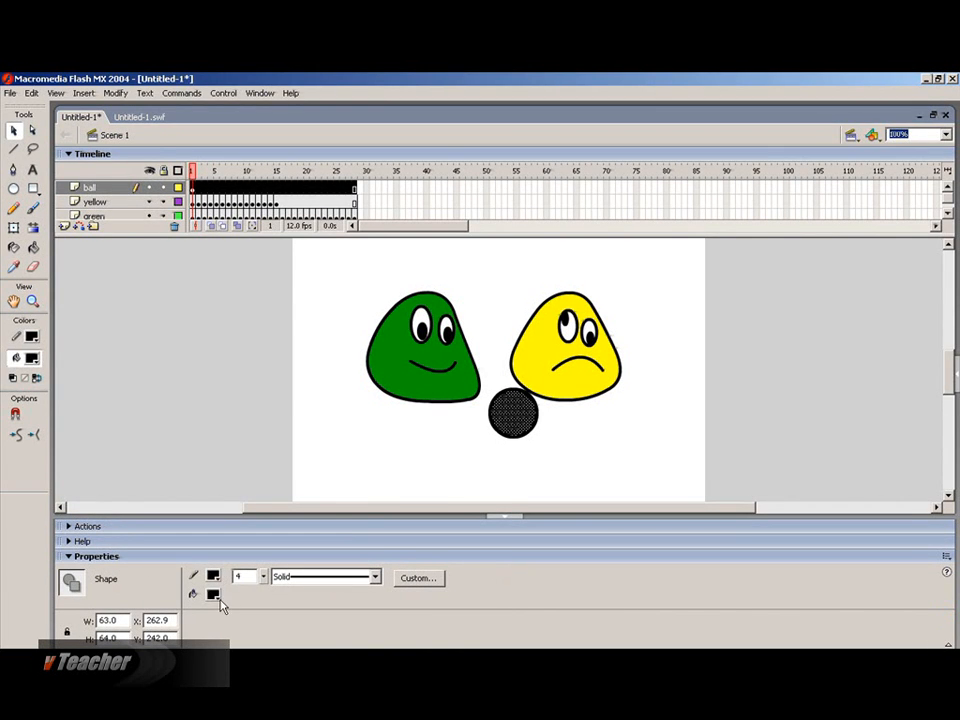
left_click(212, 595)
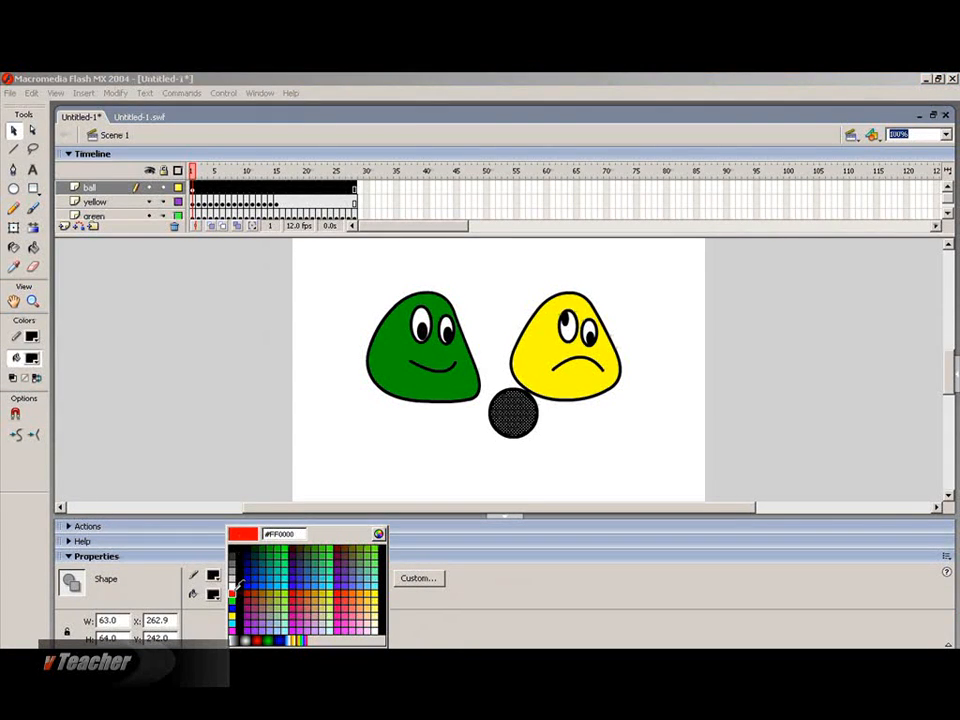
left_click(237, 591)
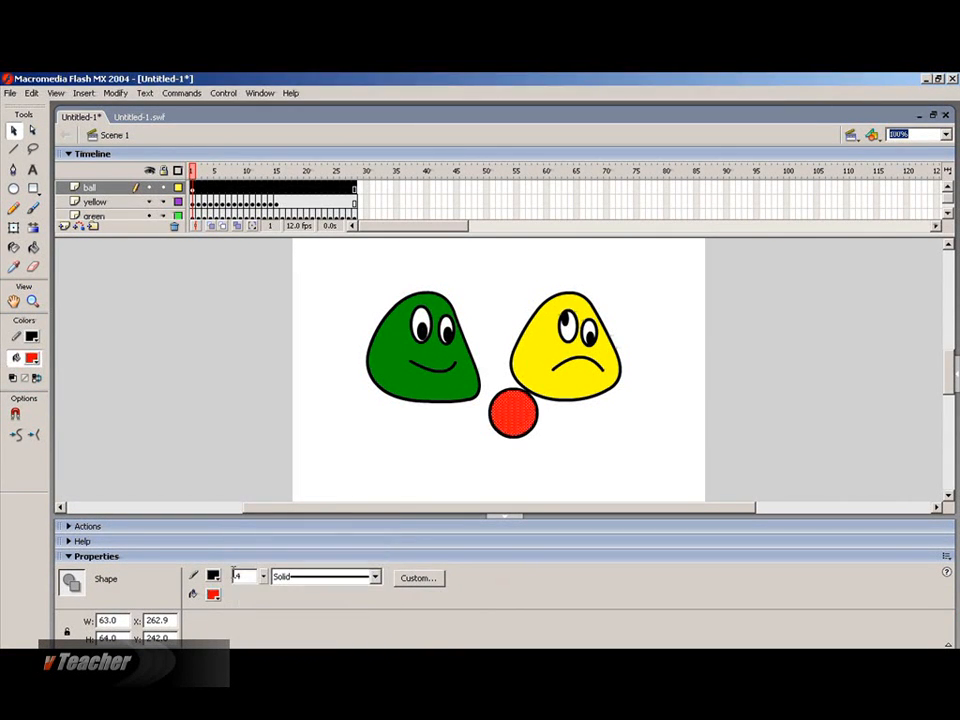
left_click(243, 398)
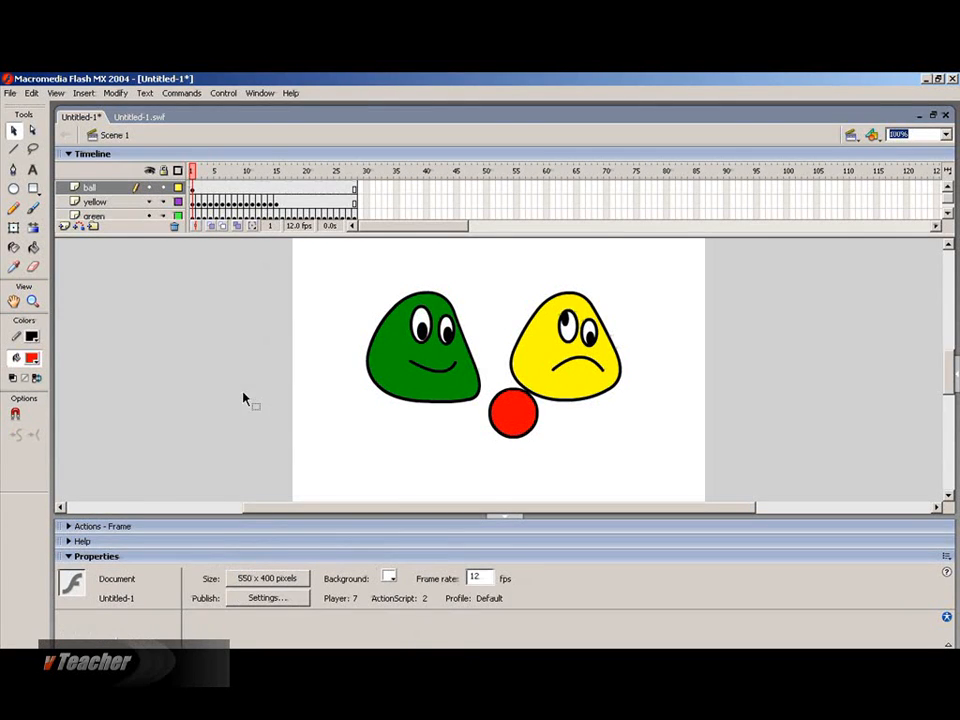
Step: Insert keyframes at frames 2 and 3 of the ball layer, moving the ball to about X 252, Y 246 and X 234, Y 257 respectively
right_click(198, 188)
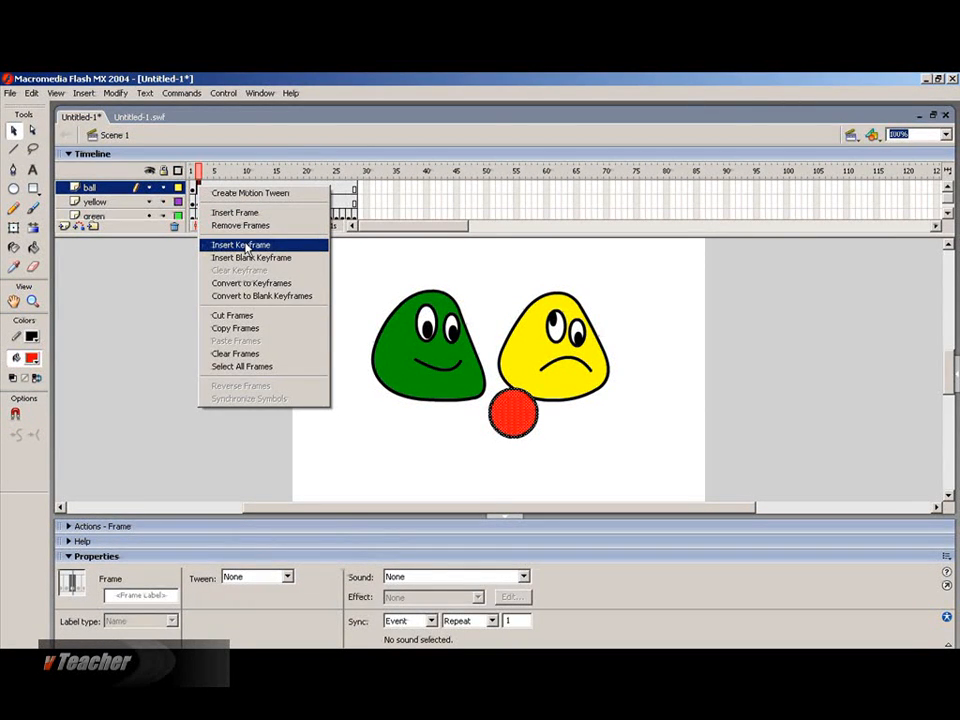
left_click(245, 247)
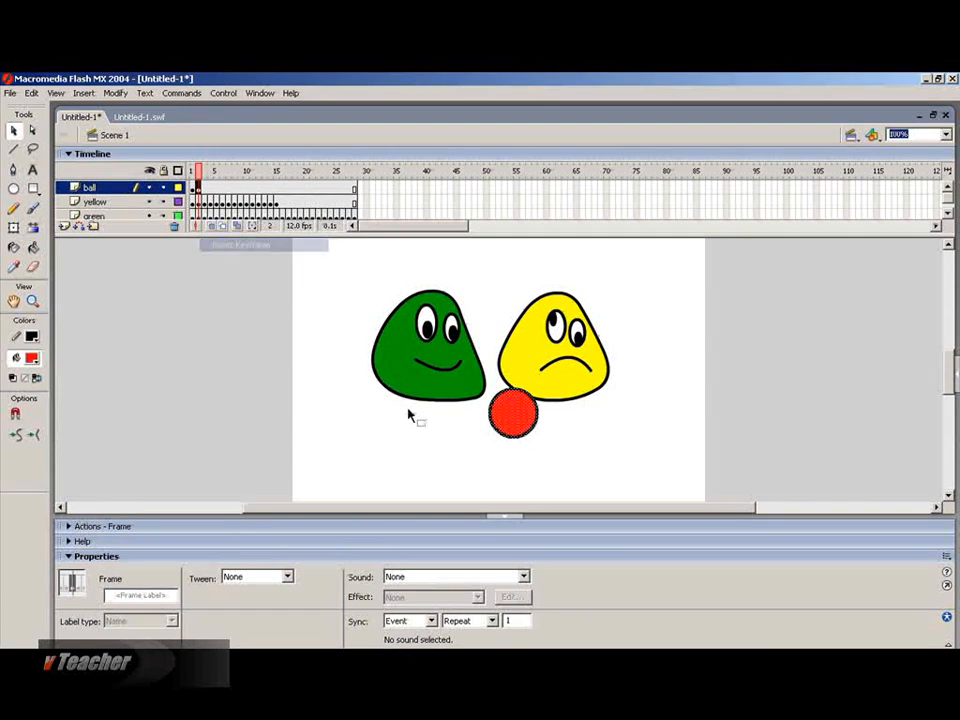
left_click_drag(516, 424, 501, 423)
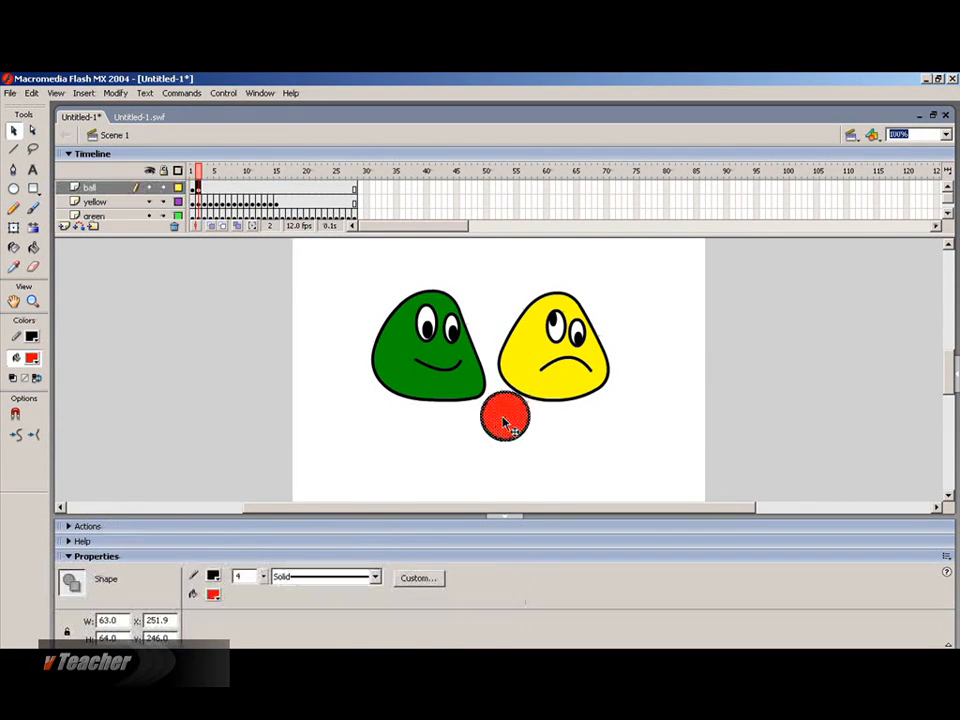
right_click(203, 189)
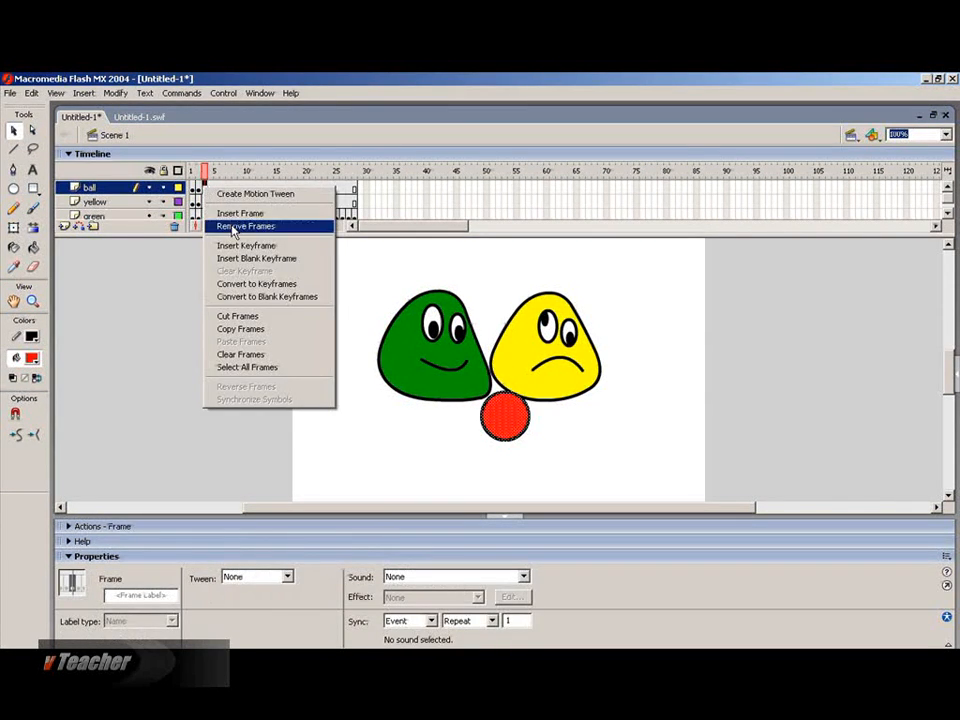
left_click(238, 245)
left_click_drag(506, 429, 492, 437)
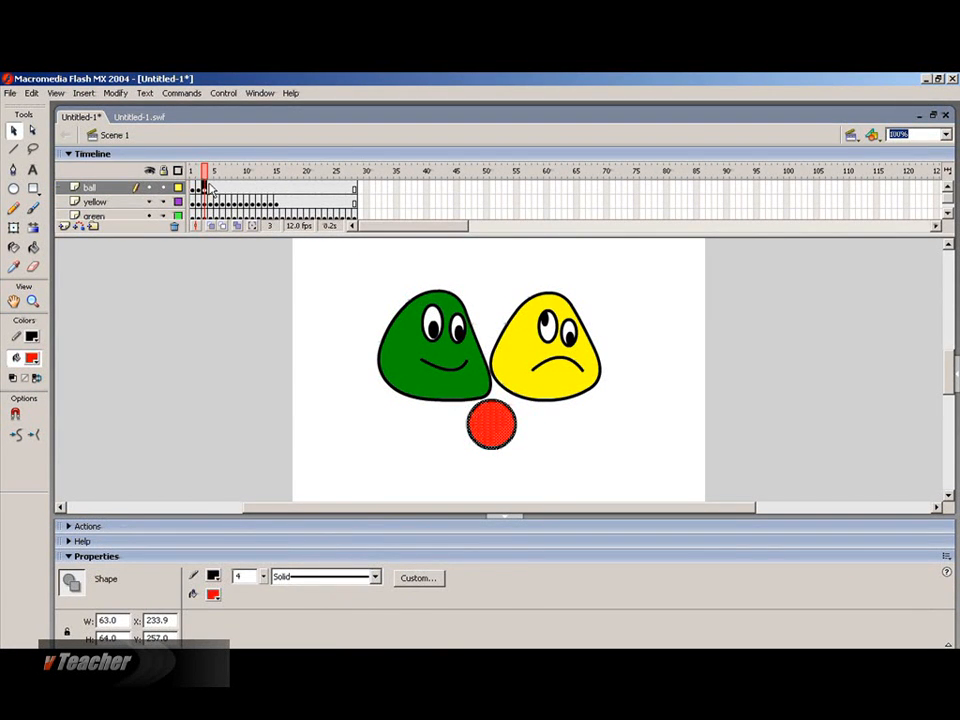
Step: Insert keyframes at frames 4 and 5 of the ball layer, moving the ball to about X 223, Y 267, then slightly further down and left
right_click(210, 190)
left_click(240, 243)
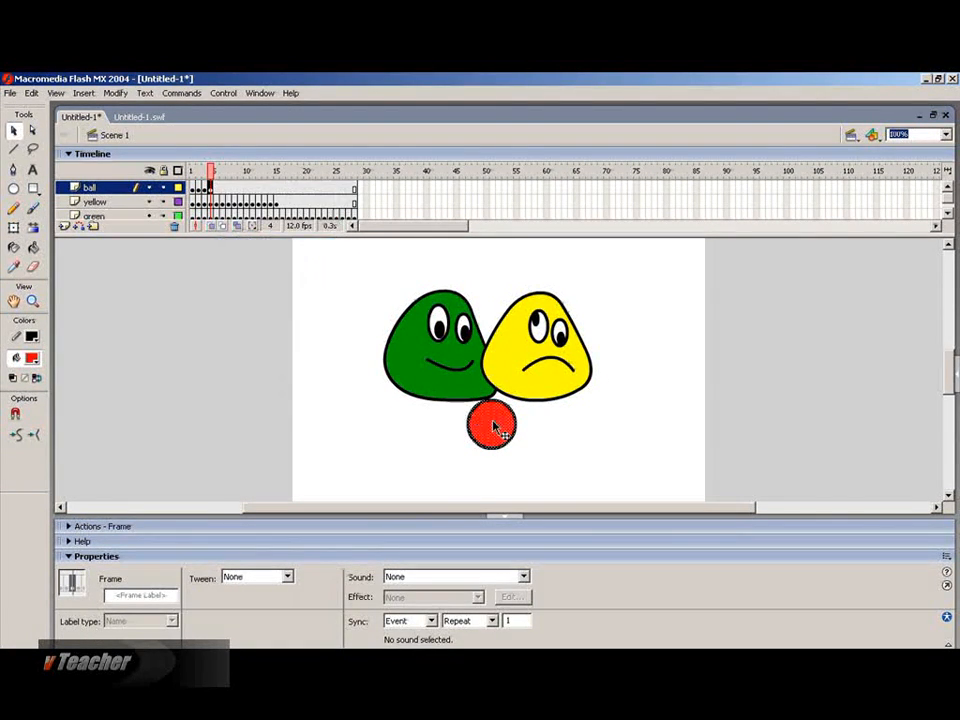
left_click_drag(494, 429, 486, 436)
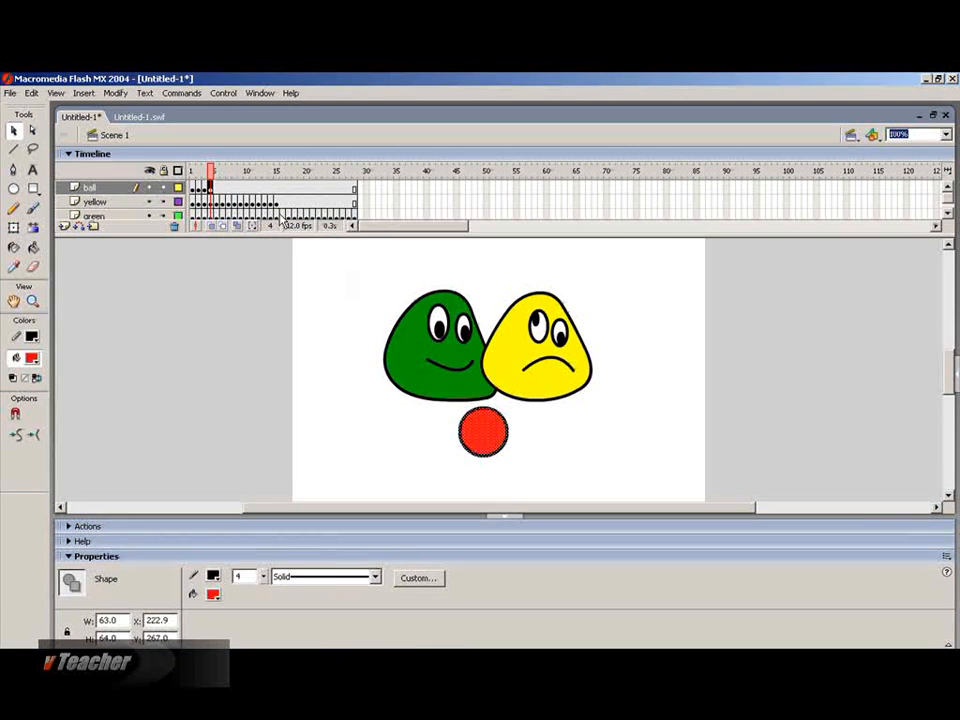
right_click(216, 190)
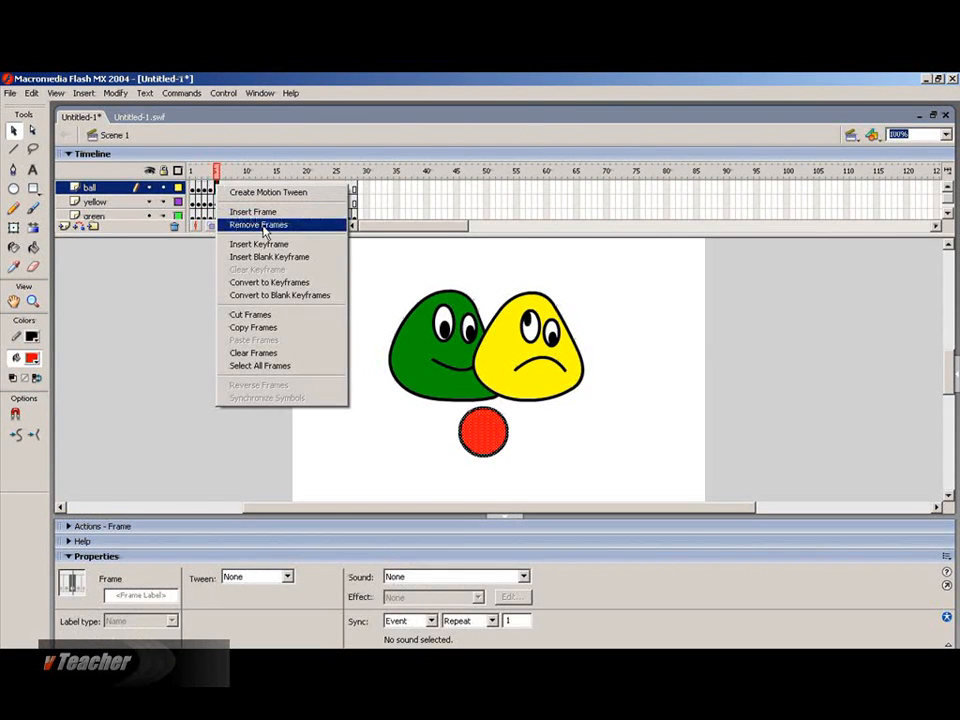
left_click(265, 244)
left_click_drag(493, 439, 481, 447)
Step: Scrub the animation back to frame 1 and enlarge the timeline area to fit all three layers
left_click_drag(217, 175, 197, 173)
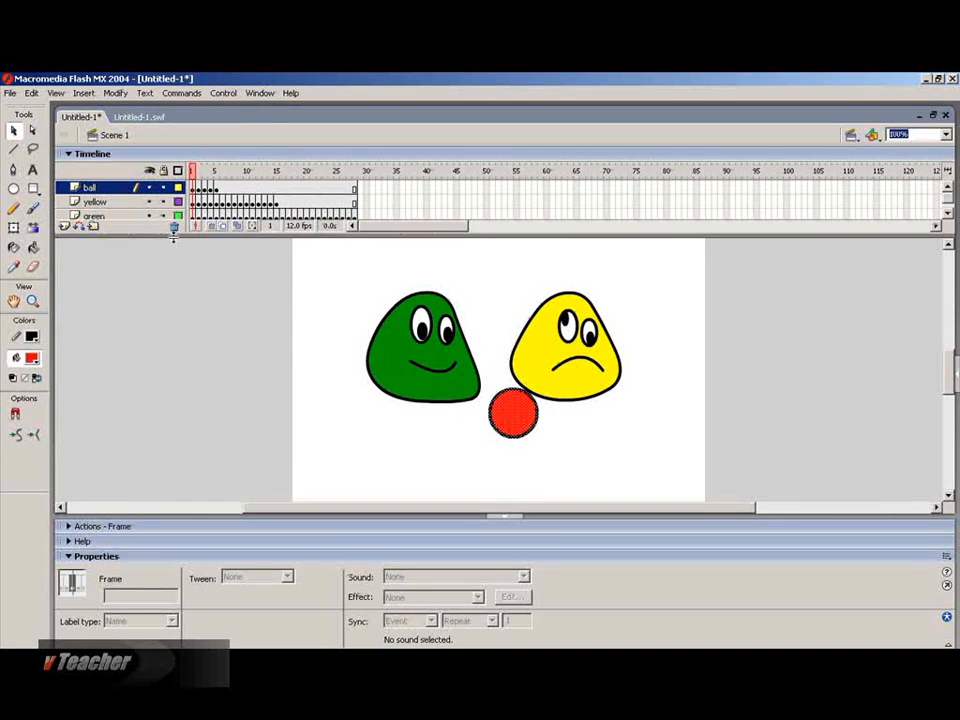
left_click_drag(175, 230, 168, 260)
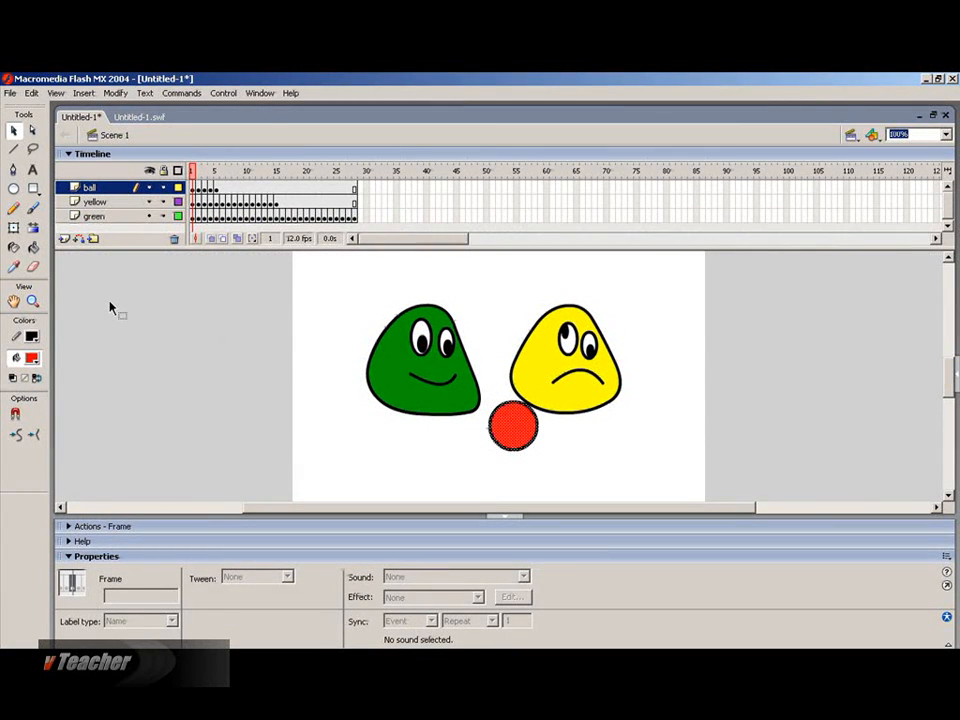